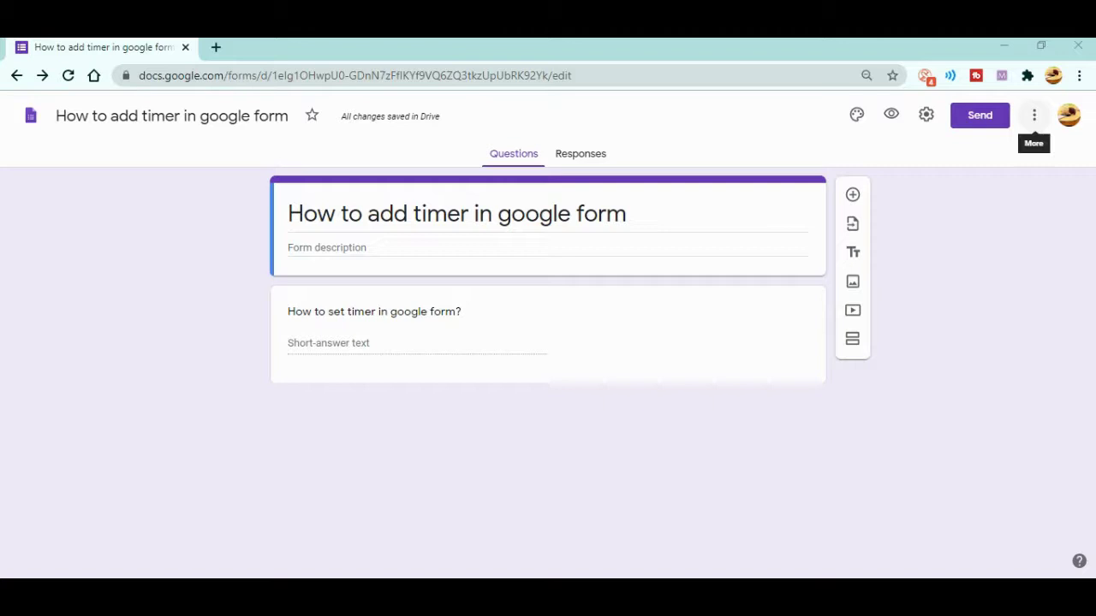
# Step: Open the form editor's three-dot More options menu to reach Add-ons
pyautogui.click(1034, 114)
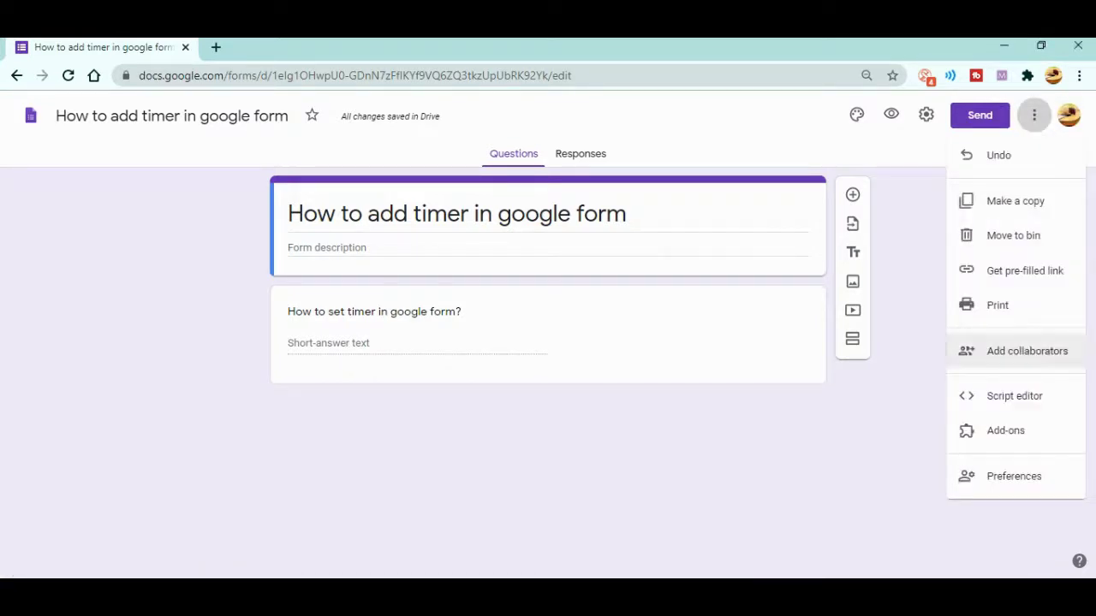
# Step: Search the Marketplace for 'form pres' and open the Form Presenter+Timer add-on page
pyautogui.click(1010, 431)
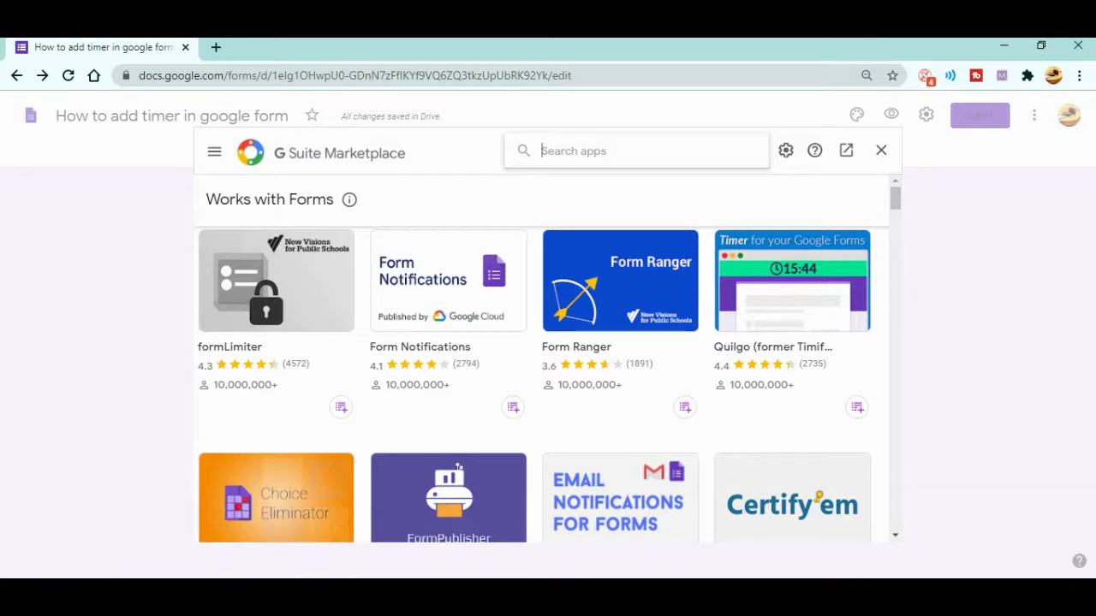
pyautogui.write('form p')
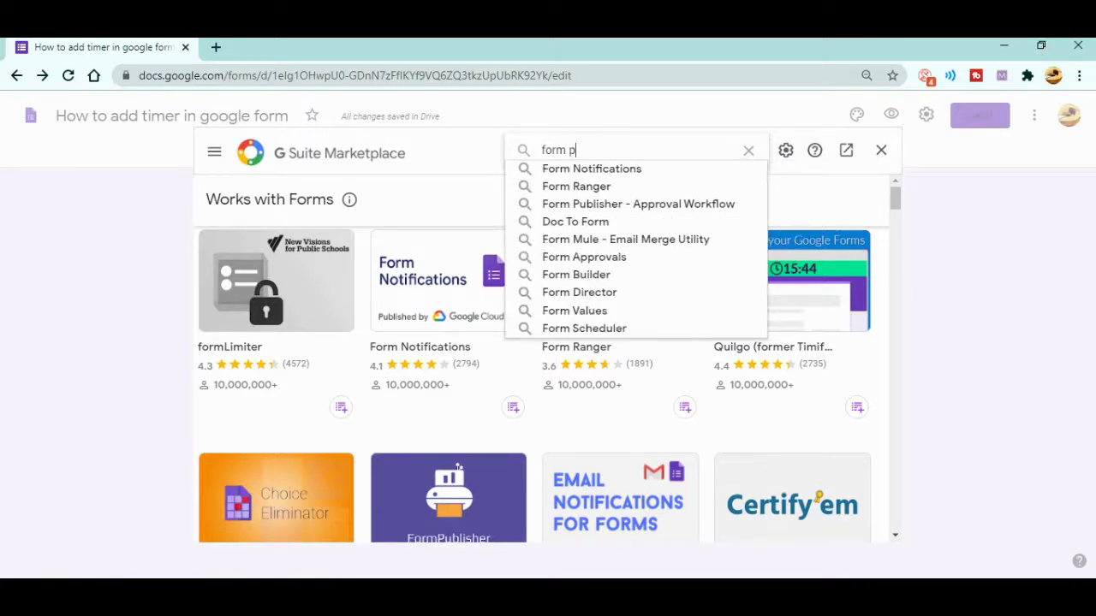
pyautogui.write('res')
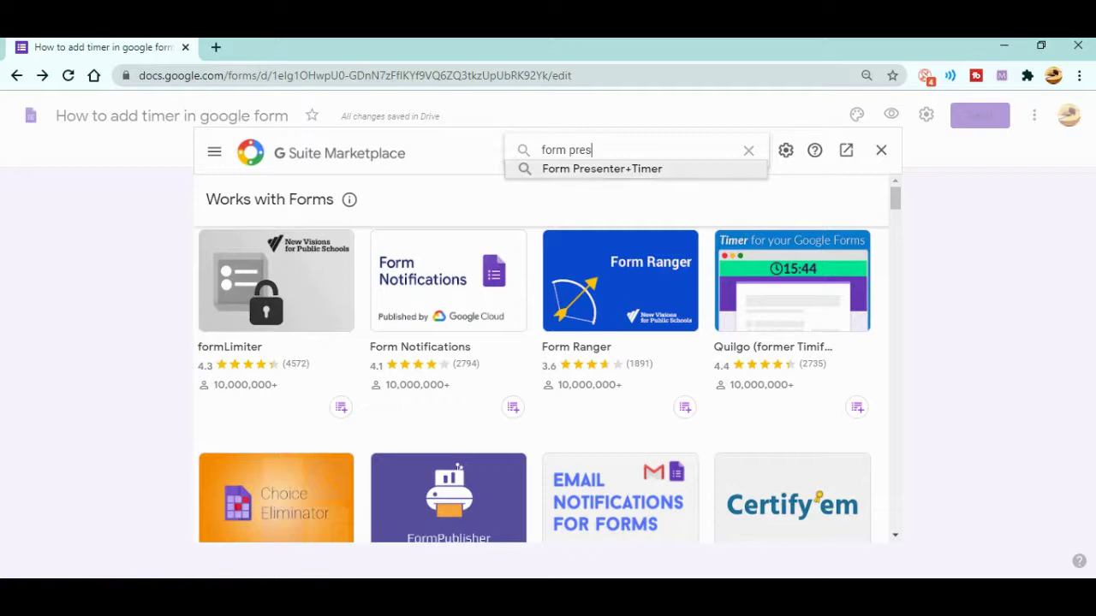
pyautogui.press('Down')
pyautogui.press('Return')
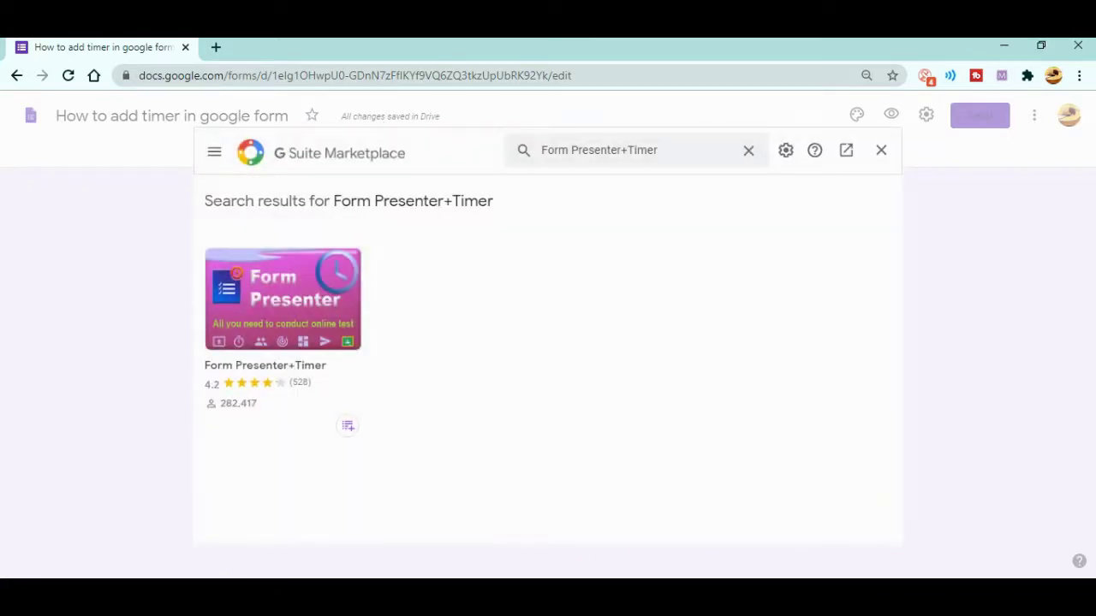
pyautogui.click(282, 300)
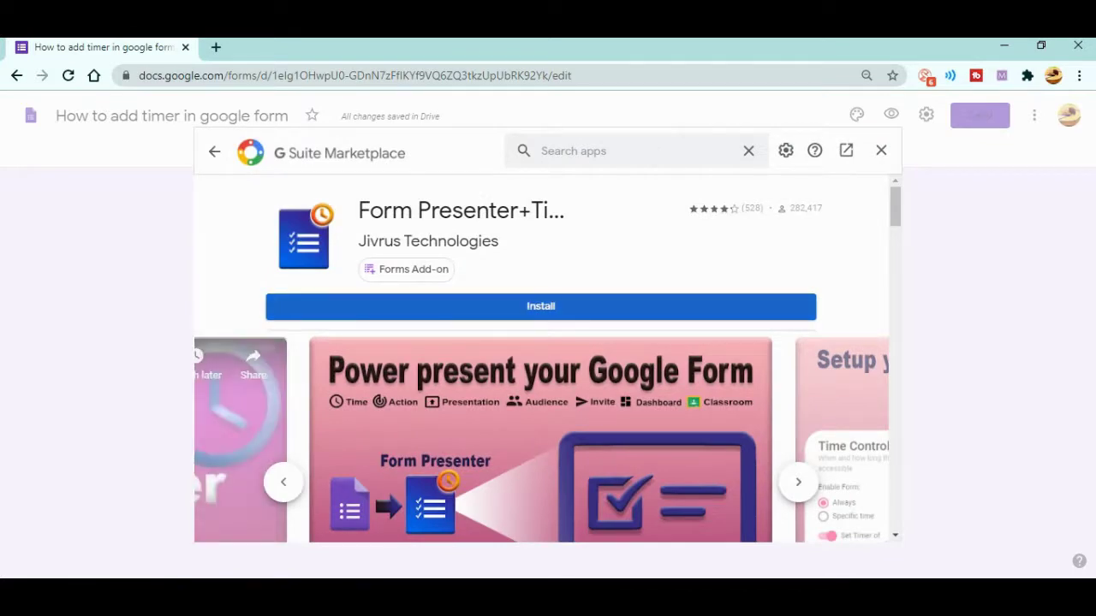
# Step: Install Form Presenter+Timer and continue through the 'Get ready to install' dialog
pyautogui.click(540, 305)
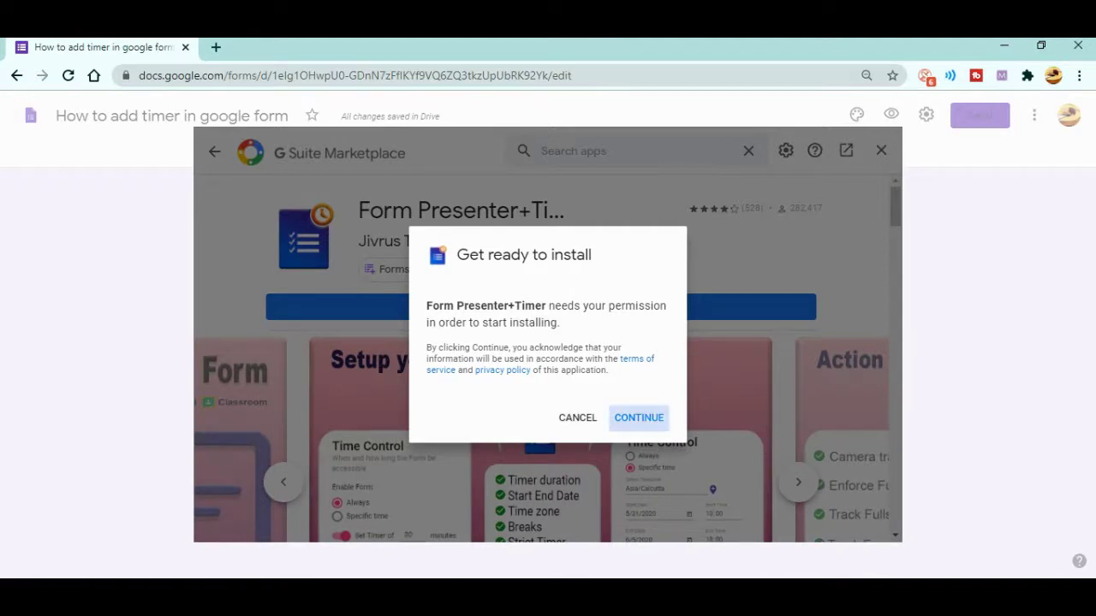
pyautogui.click(639, 418)
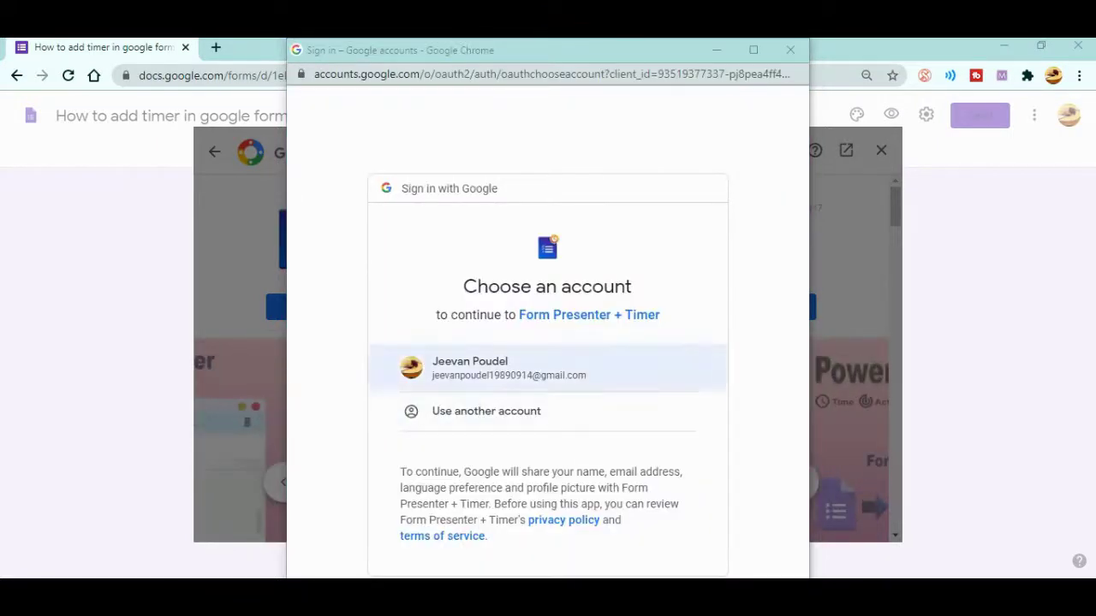
# Step: Choose the Google account and allow Form Presenter+Timer access to it
pyautogui.click(470, 366)
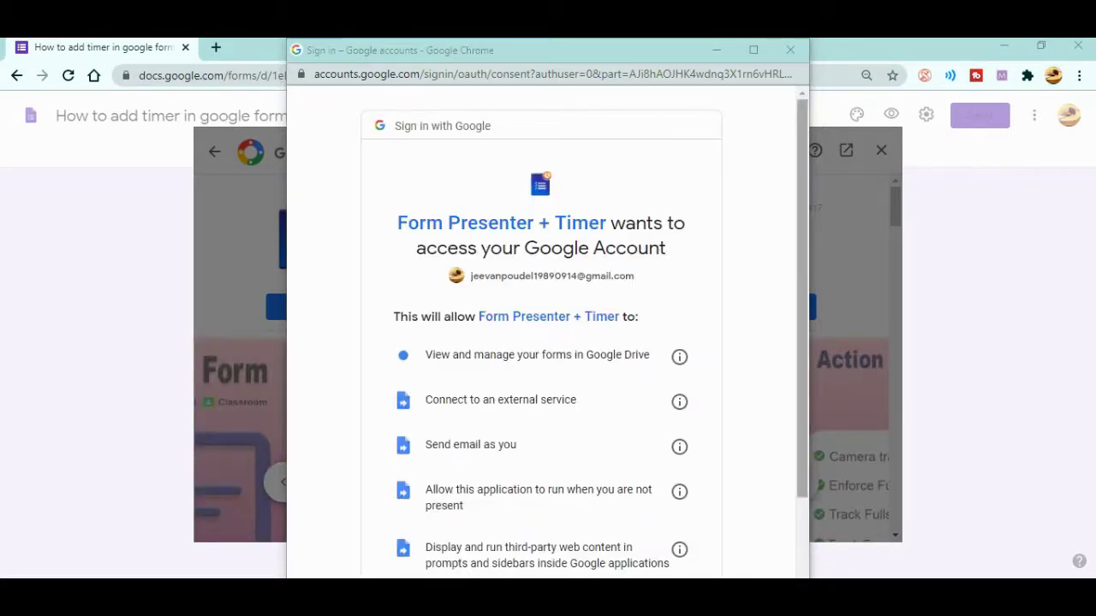
pyautogui.scroll(-1, 548, 343)
pyautogui.scroll(-2, 547, 342)
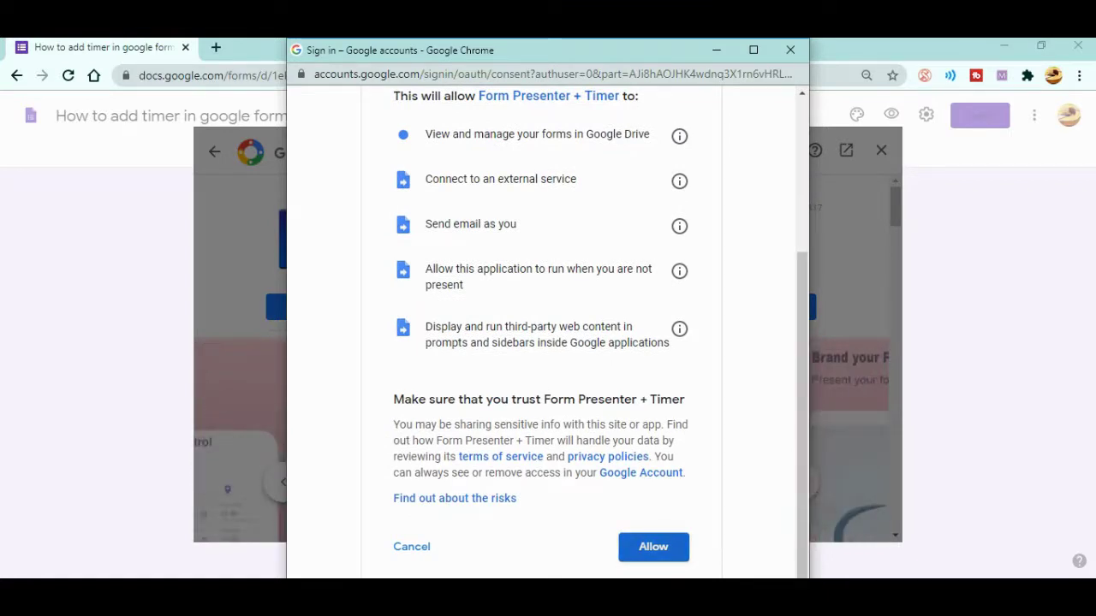
pyautogui.click(654, 546)
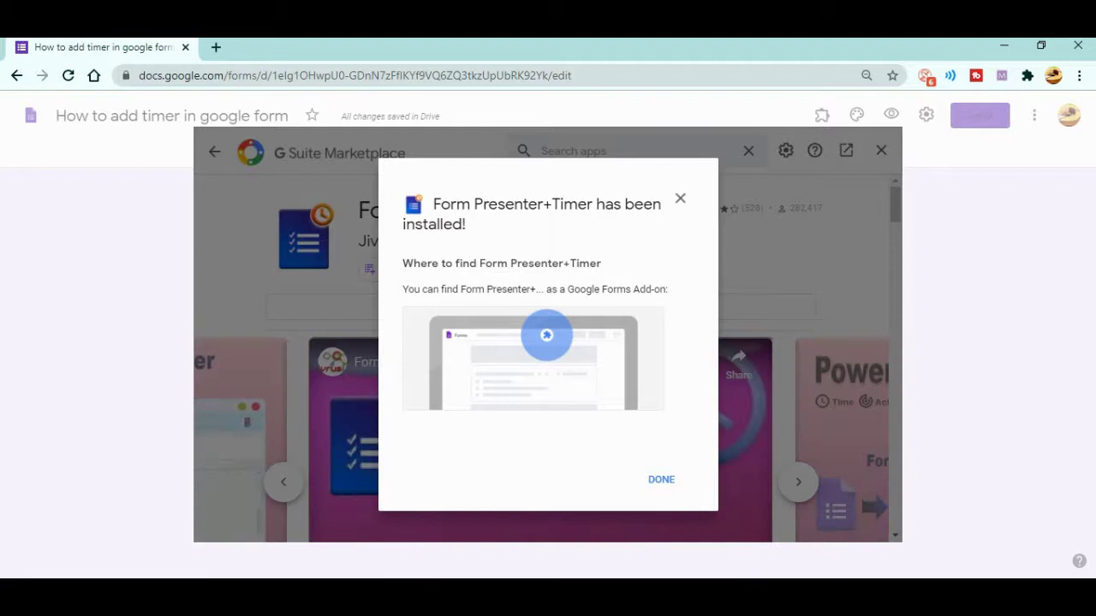
# Step: Dismiss the installation confirmation and close the Marketplace
pyautogui.click(661, 480)
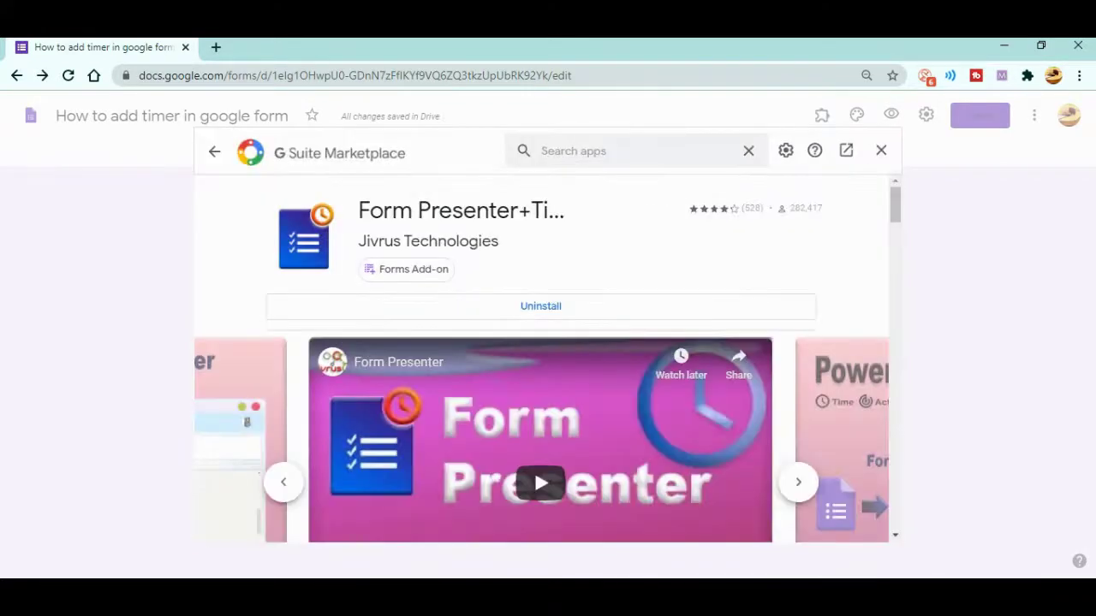
pyautogui.click(881, 150)
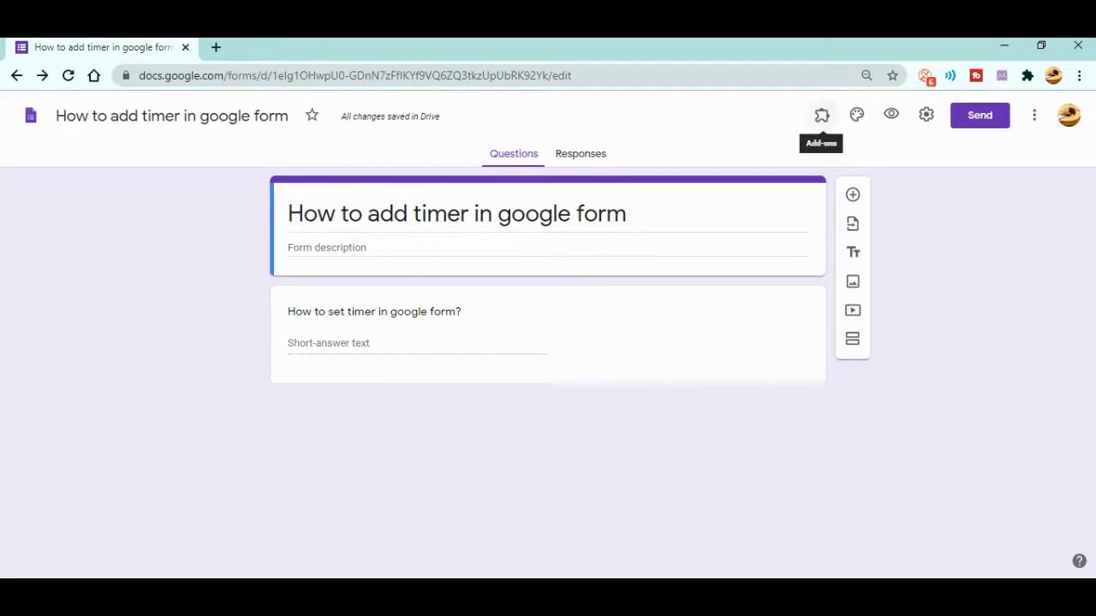
# Step: Launch Form Presenter+Timer from the Add-ons menu and open its Setup sidebar
pyautogui.click(821, 116)
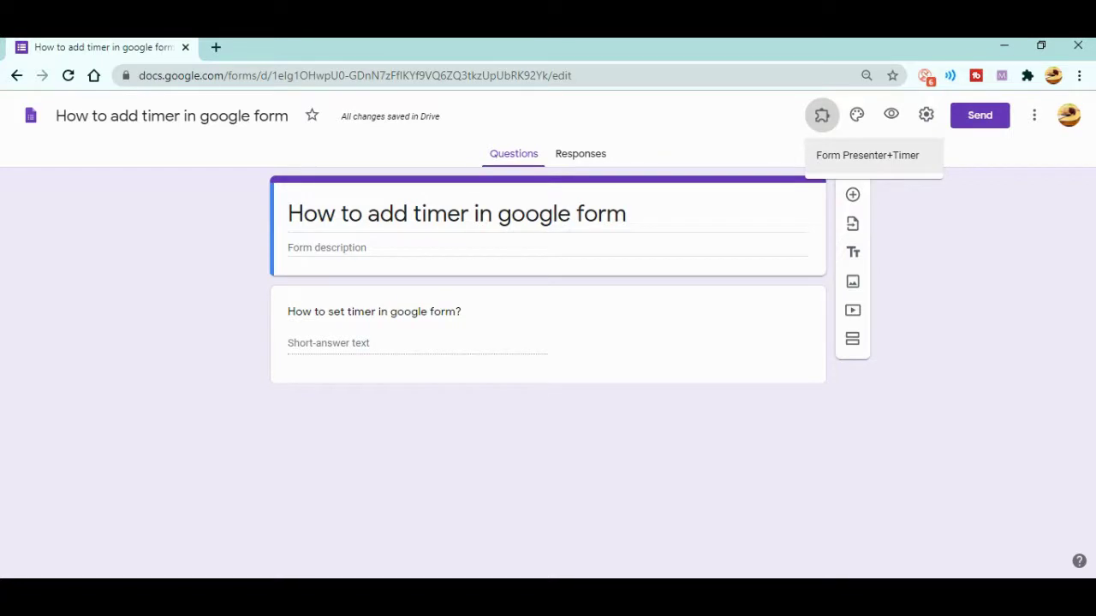
pyautogui.click(867, 155)
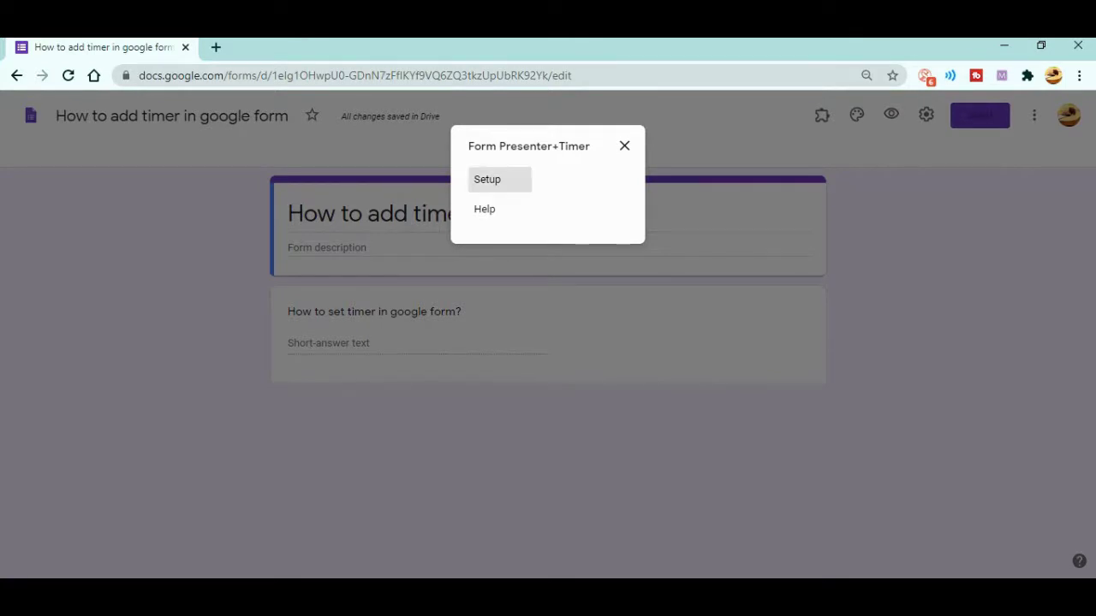
pyautogui.click(487, 179)
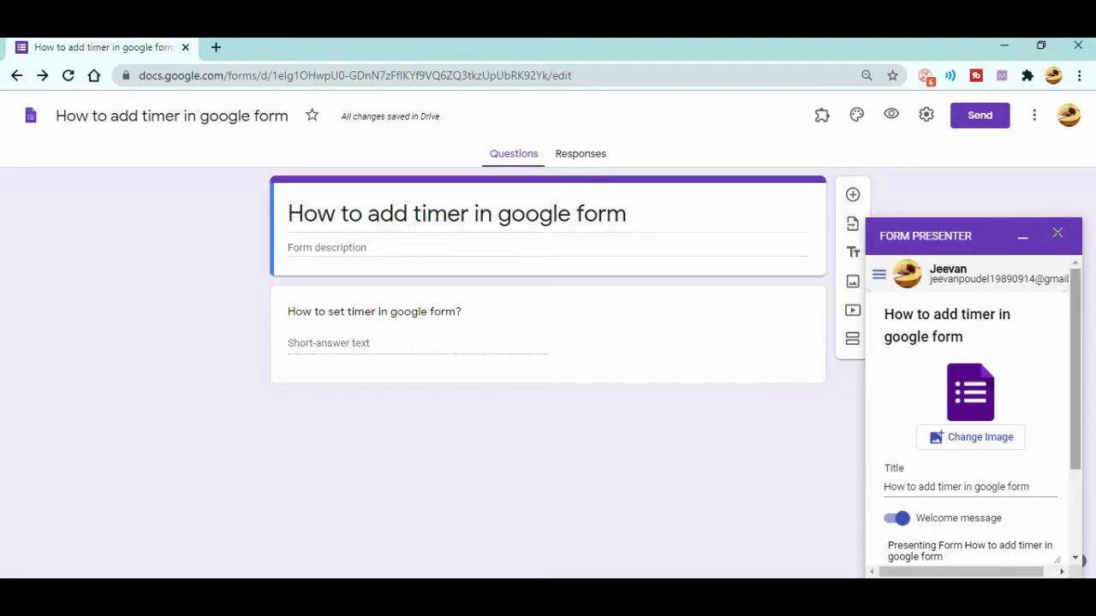
pyautogui.scroll(-1, 1079, 561)
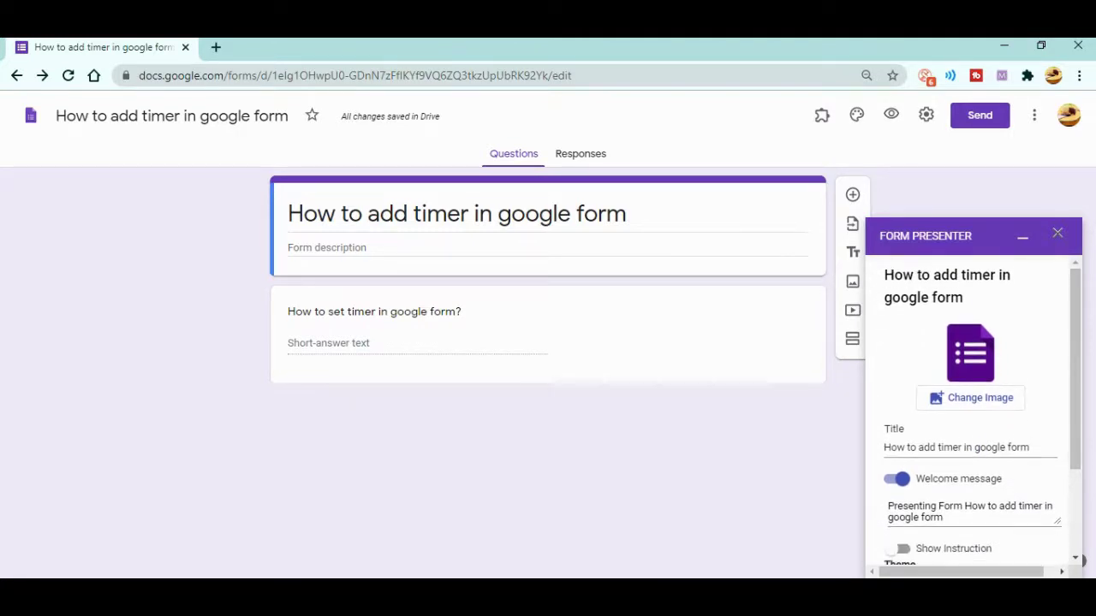
pyautogui.scroll(-1, 1080, 560)
pyautogui.scroll(-1, 1080, 561)
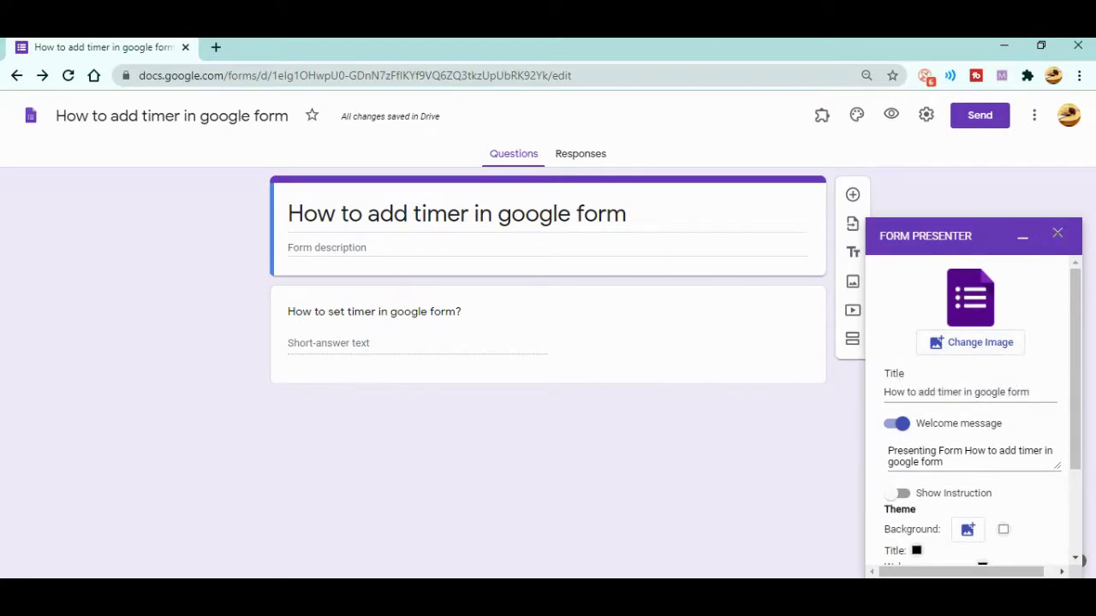
pyautogui.click(936, 392)
pyautogui.scroll(-1, 1081, 561)
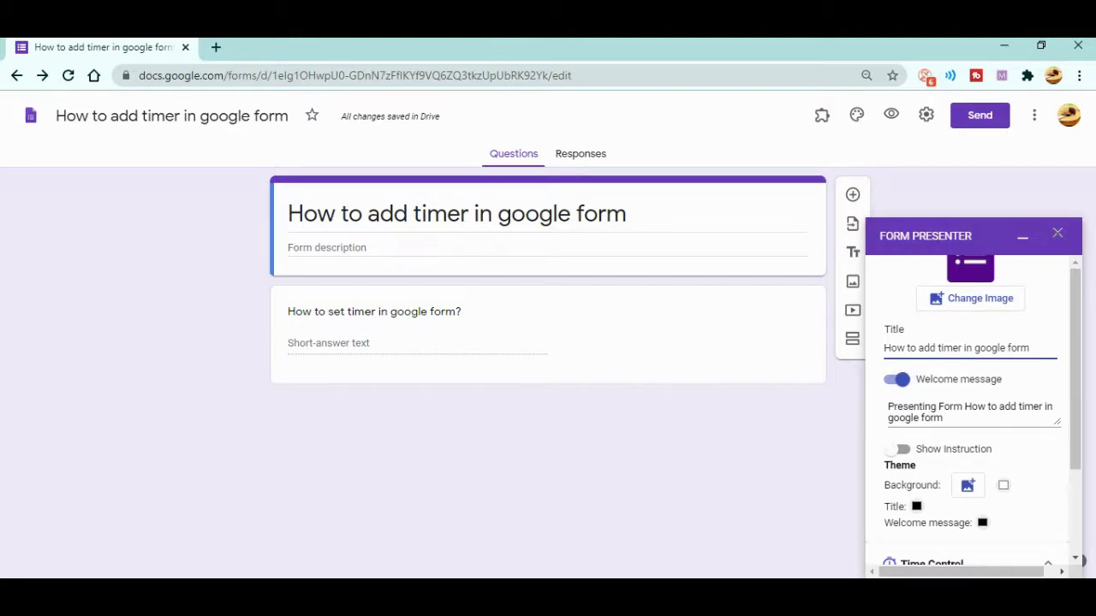
# Step: Change the welcome message to 'Welcome everyone' and switch Show Instruction on
pyautogui.click(944, 418)
pyautogui.press('BackSpace')
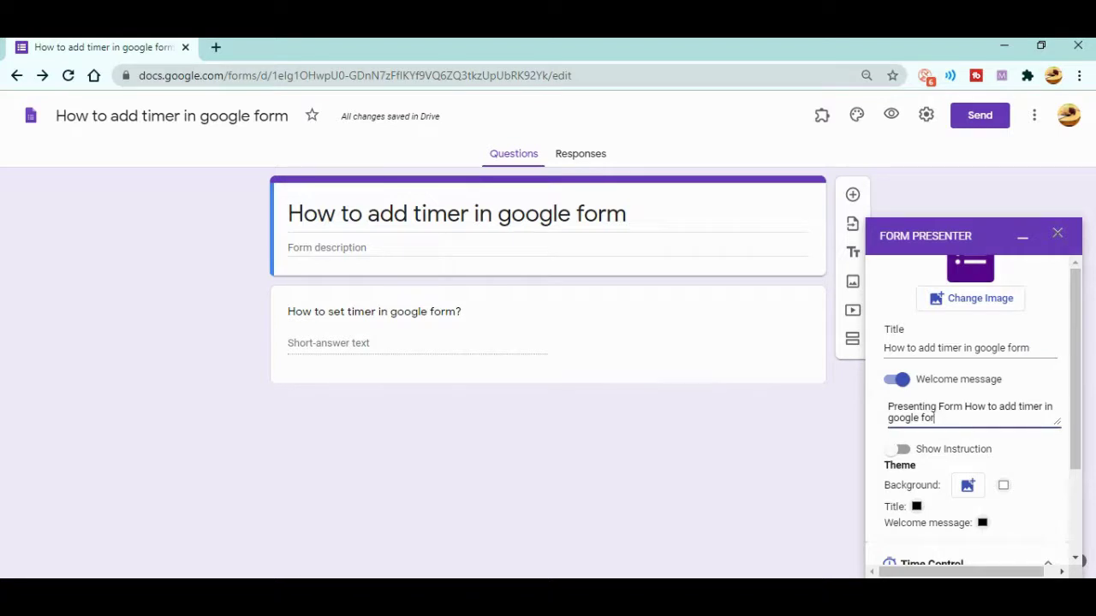
pyautogui.press('BackSpace')
pyautogui.press('BackSpace')
pyautogui.press('BackSpace')
pyautogui.press('BackSpace')
pyautogui.press('BackSpace')
pyautogui.press('BackSpace')
pyautogui.press('BackSpace')
pyautogui.press('BackSpace')
pyautogui.press('BackSpace')
pyautogui.press('BackSpace')
pyautogui.press('BackSpace')
pyautogui.press('BackSpace')
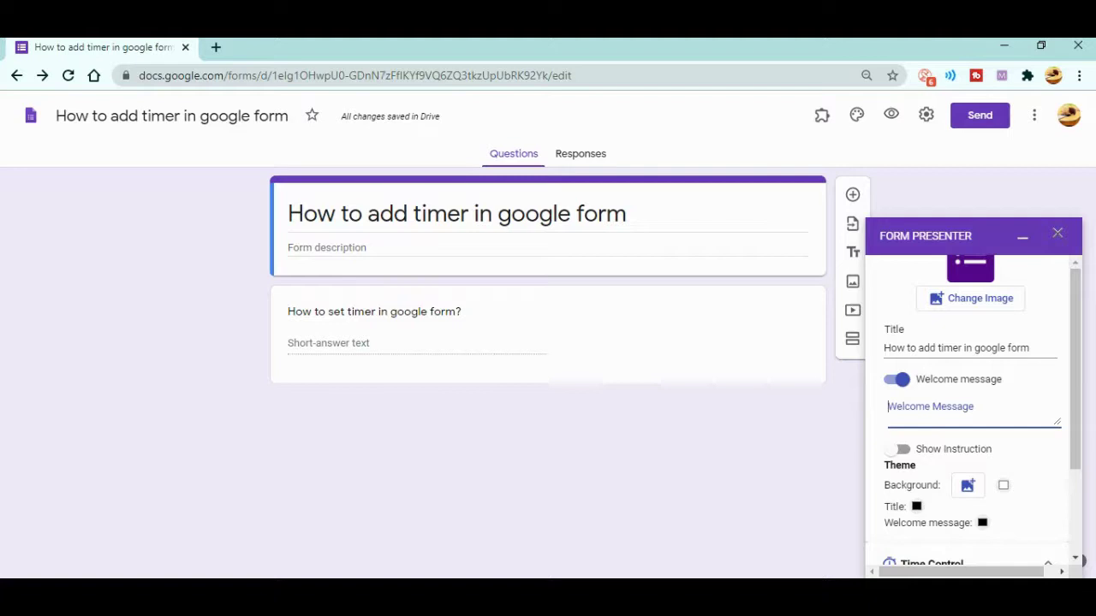
pyautogui.write('Welcok')
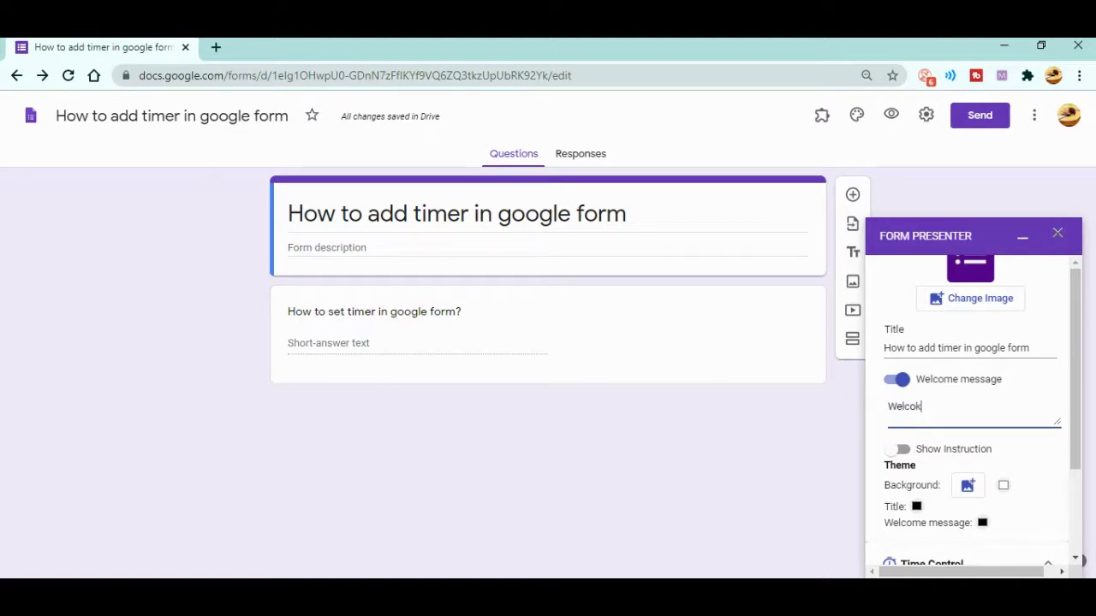
pyautogui.press('BackSpace')
pyautogui.press('BackSpace')
pyautogui.write('ome ever')
pyautogui.write('yone')
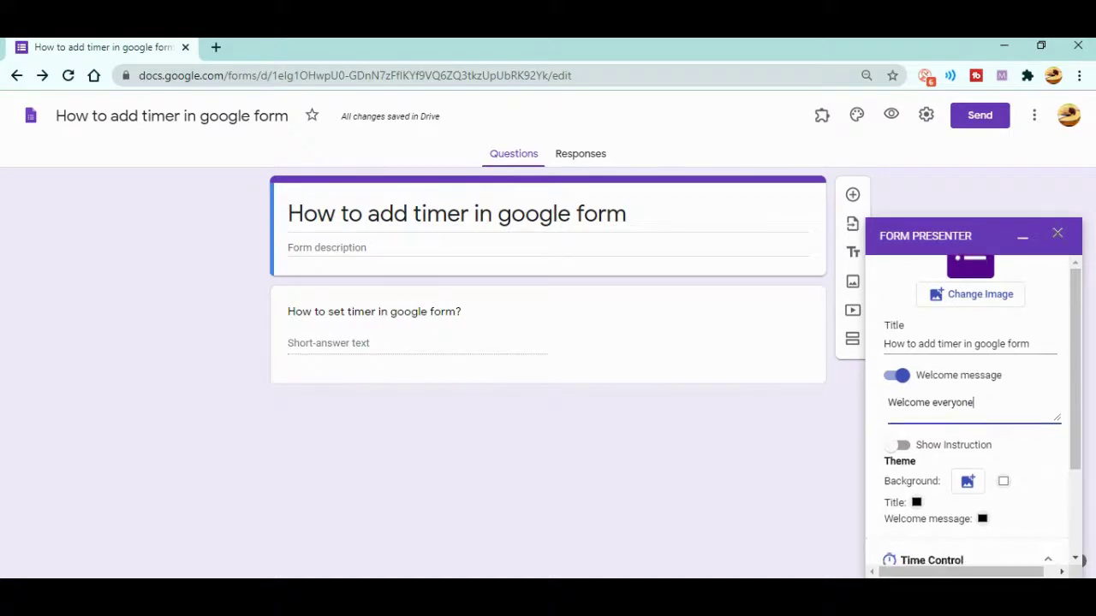
pyautogui.scroll(-1, 971, 411)
pyautogui.click(896, 393)
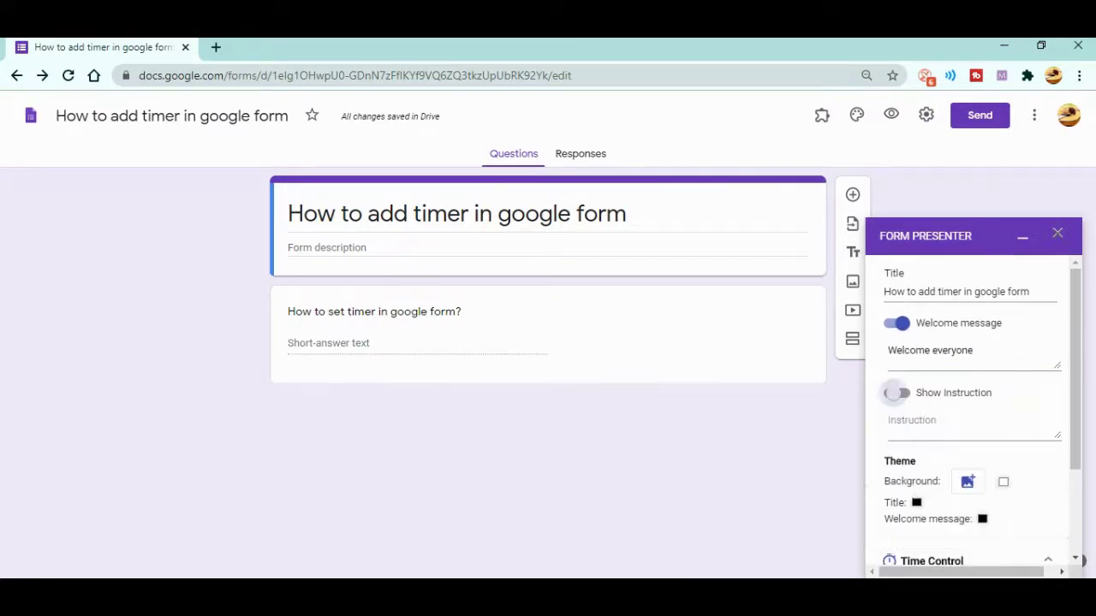
pyautogui.click(942, 420)
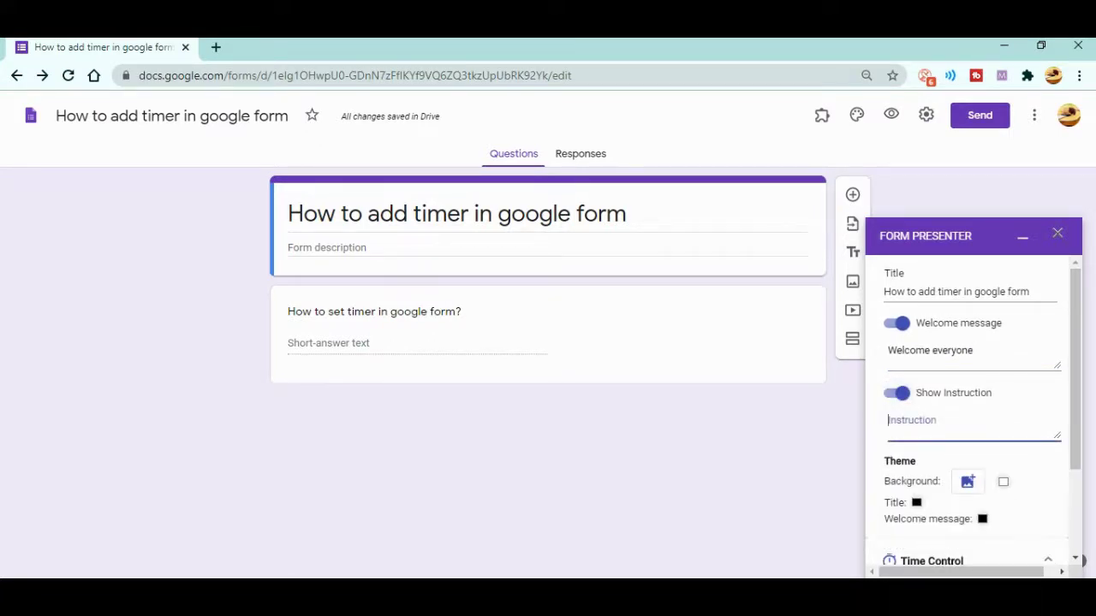
# Step: Change Set Timer from 30 to 2 minutes, leaving Allow break off and Alert before at 1
pyautogui.scroll(-1, 972, 411)
pyautogui.scroll(-1, 972, 411)
pyautogui.scroll(-3, 972, 411)
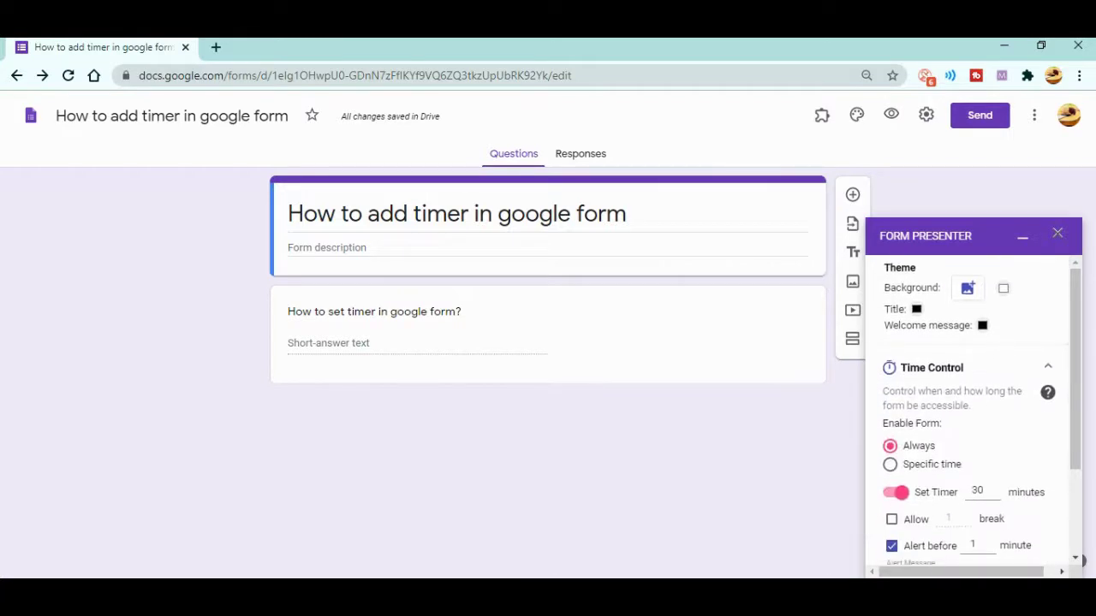
pyautogui.scroll(-1, 968, 409)
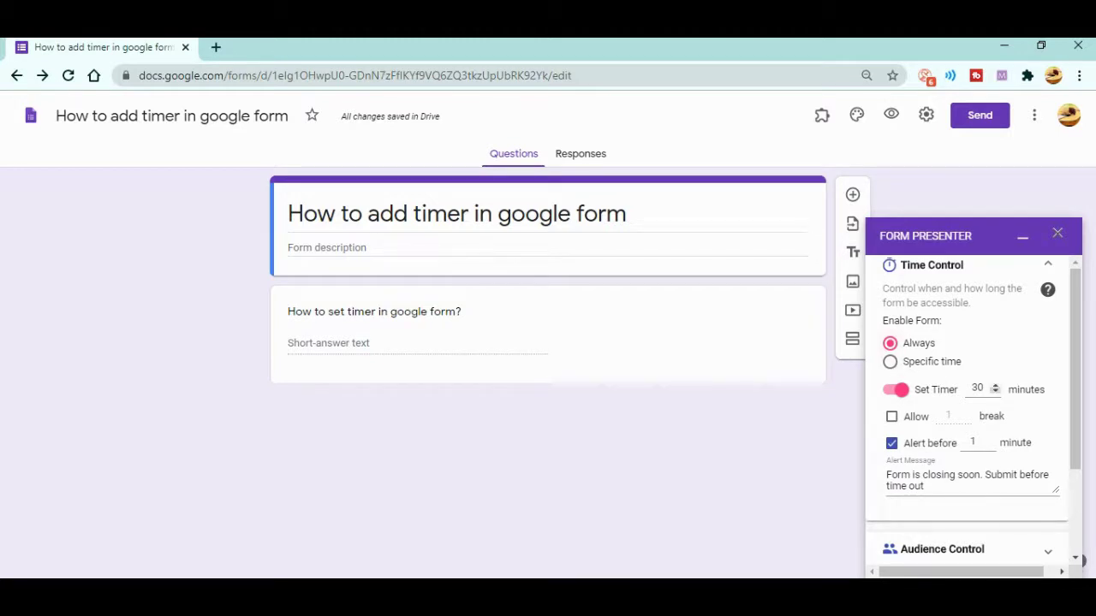
pyautogui.press('Down')
pyautogui.press('Down')
pyautogui.press('Down')
pyautogui.press('Down')
pyautogui.press('Down')
pyautogui.press('Down')
pyautogui.press('Down')
pyautogui.press('Down')
pyautogui.press('Down')
pyautogui.press('Down')
pyautogui.press('Down')
pyautogui.press('Down')
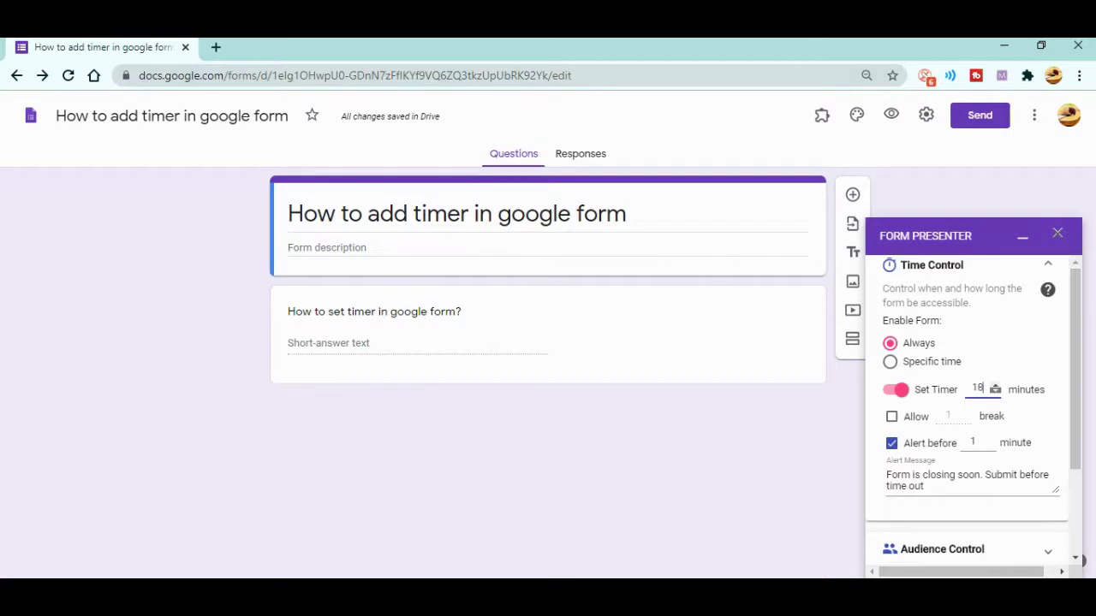
pyautogui.press('BackSpace')
pyautogui.press('BackSpace')
pyautogui.write('8')
pyautogui.press('Down')
pyautogui.press('Down')
pyautogui.press('Down')
pyautogui.press('Down')
pyautogui.press('Down')
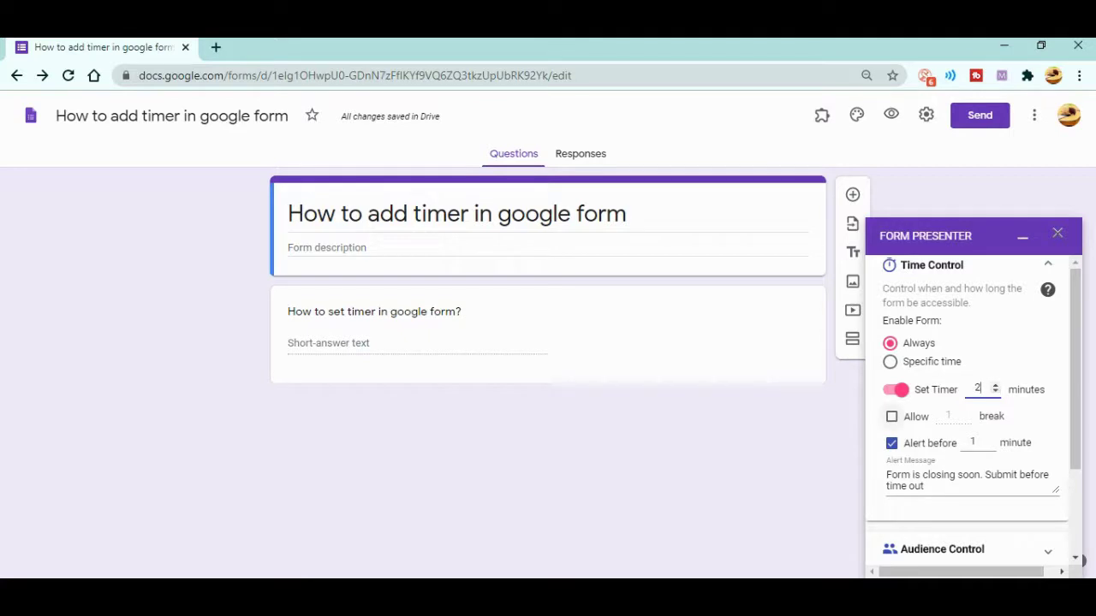
pyautogui.click(891, 416)
pyautogui.click(891, 416)
# Step: Expand Audience Control and switch on Enforce login by Audience
pyautogui.scroll(-2, 968, 403)
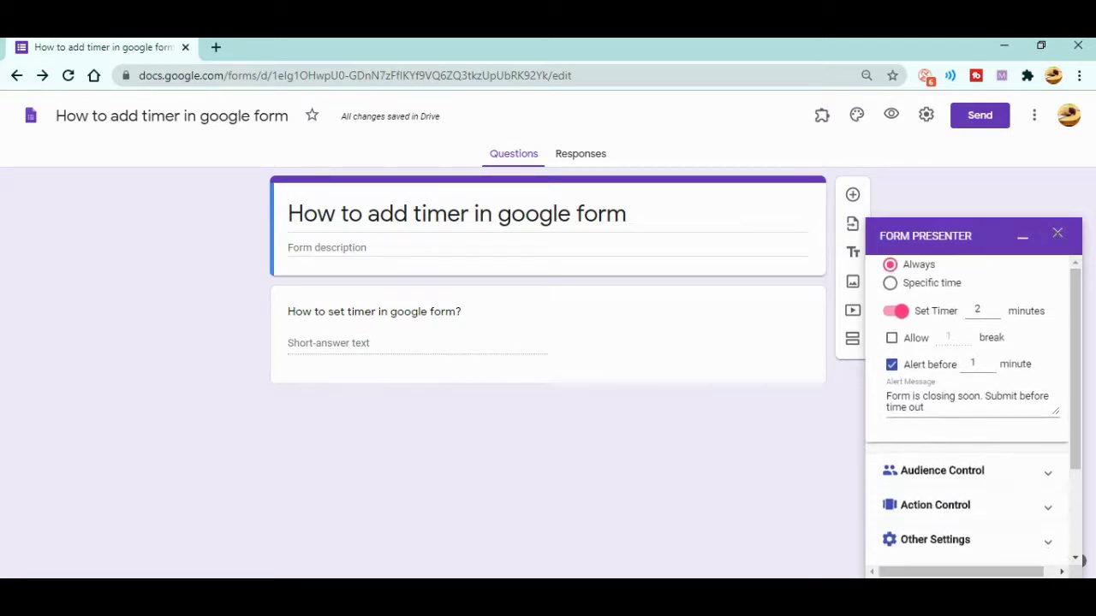
pyautogui.scroll(-2, 967, 403)
pyautogui.scroll(-1, 968, 403)
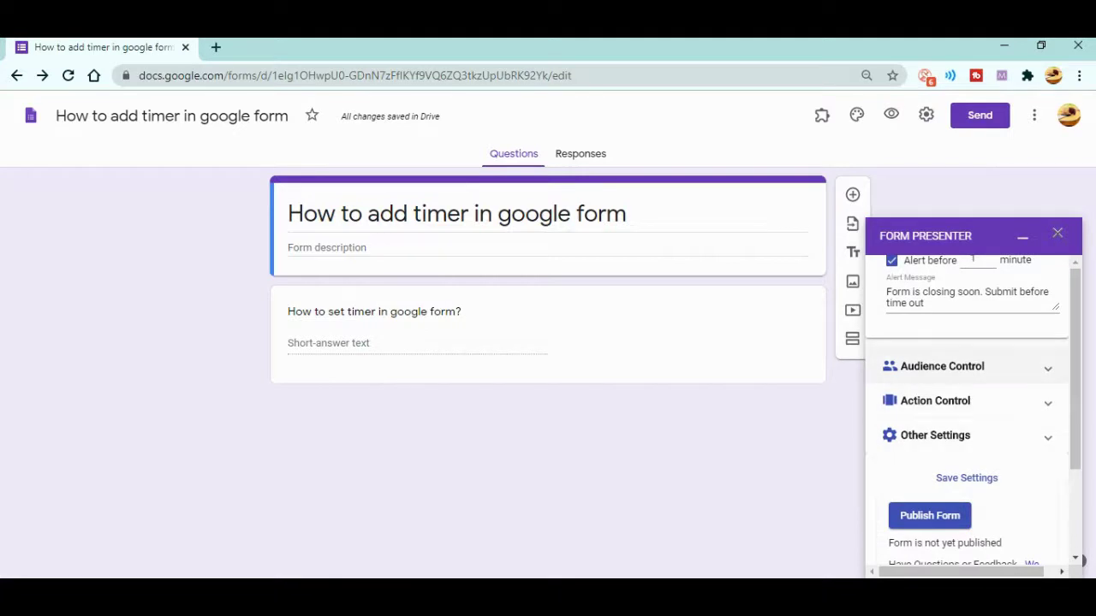
pyautogui.click(942, 367)
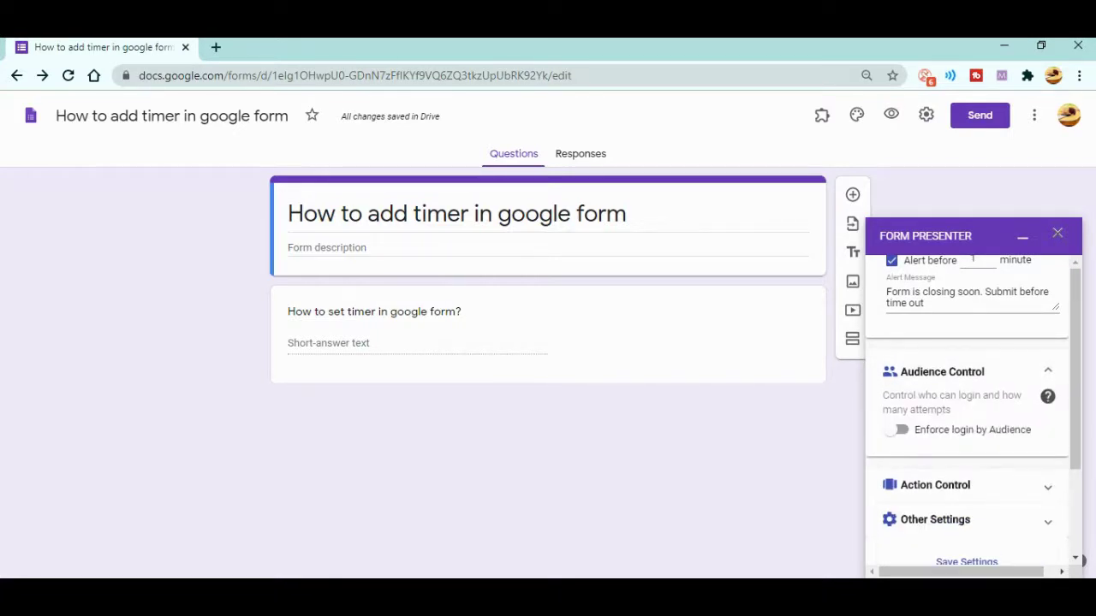
pyautogui.scroll(-1, 967, 402)
pyautogui.scroll(-1, 967, 403)
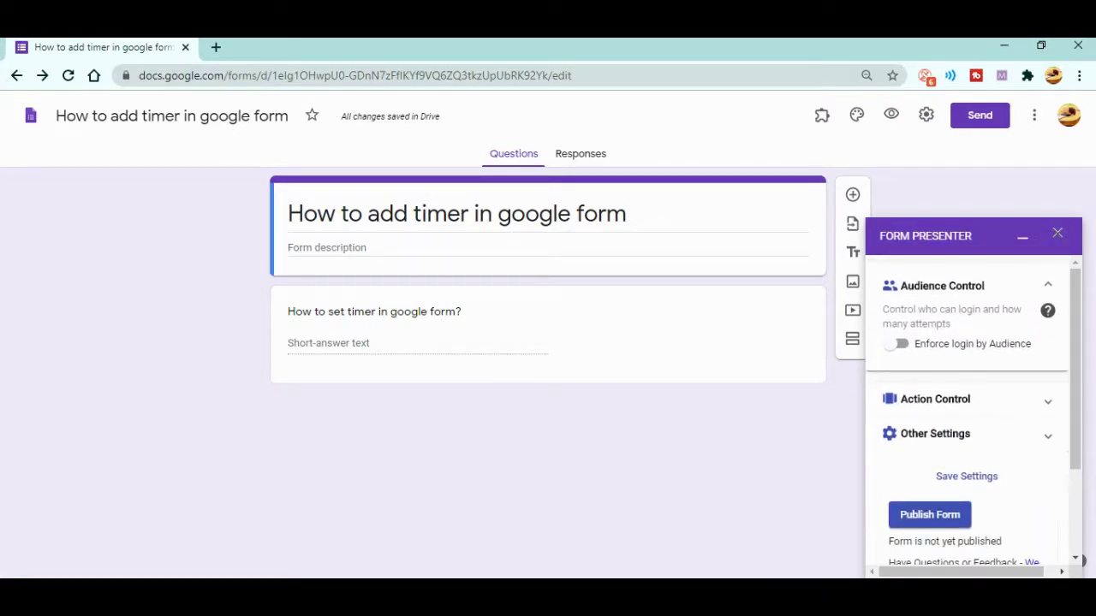
pyautogui.click(896, 343)
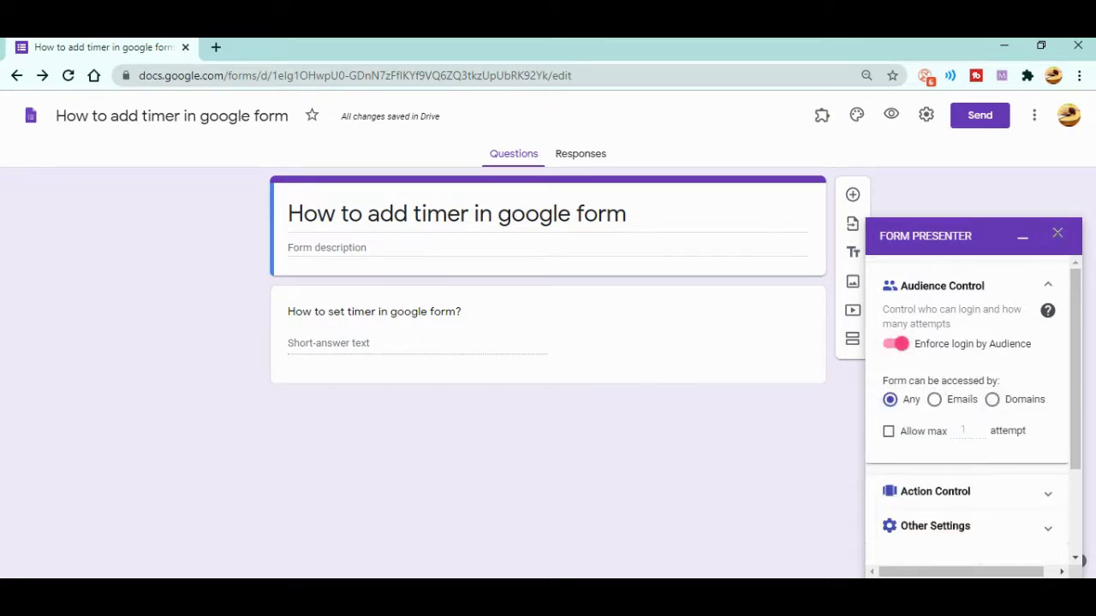
# Step: Expand Other Settings and tick Show Quiz Score
pyautogui.scroll(-2, 1081, 561)
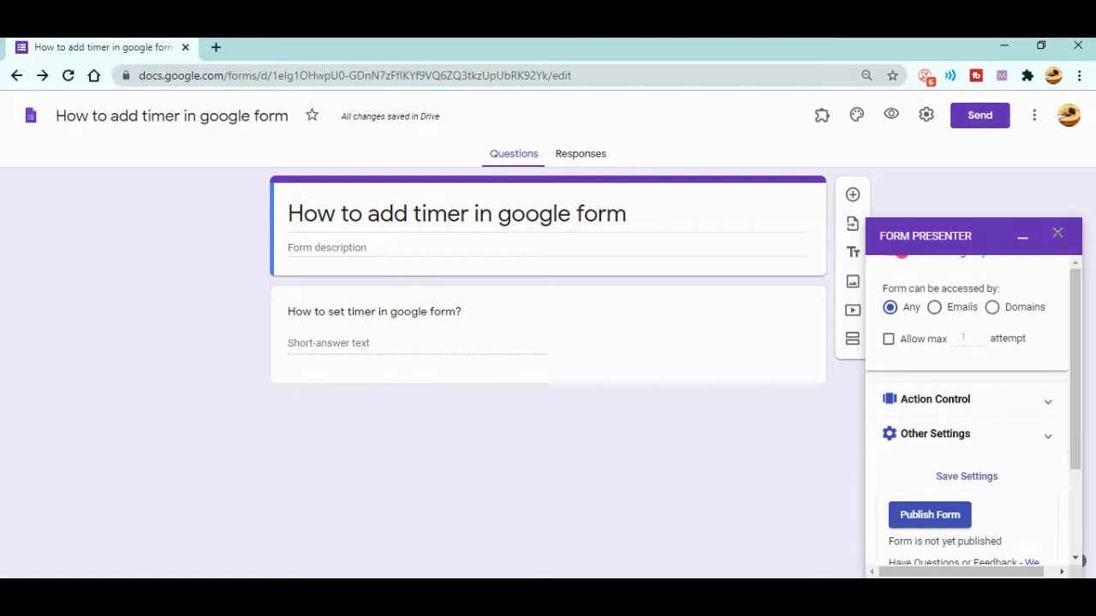
pyautogui.click(935, 434)
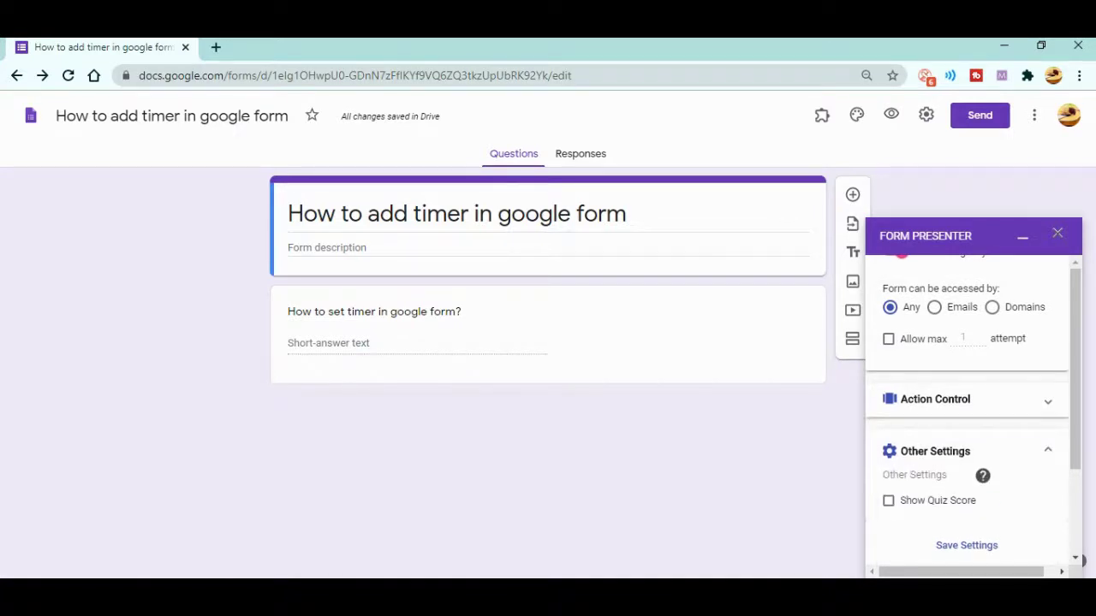
pyautogui.scroll(-2, 1080, 561)
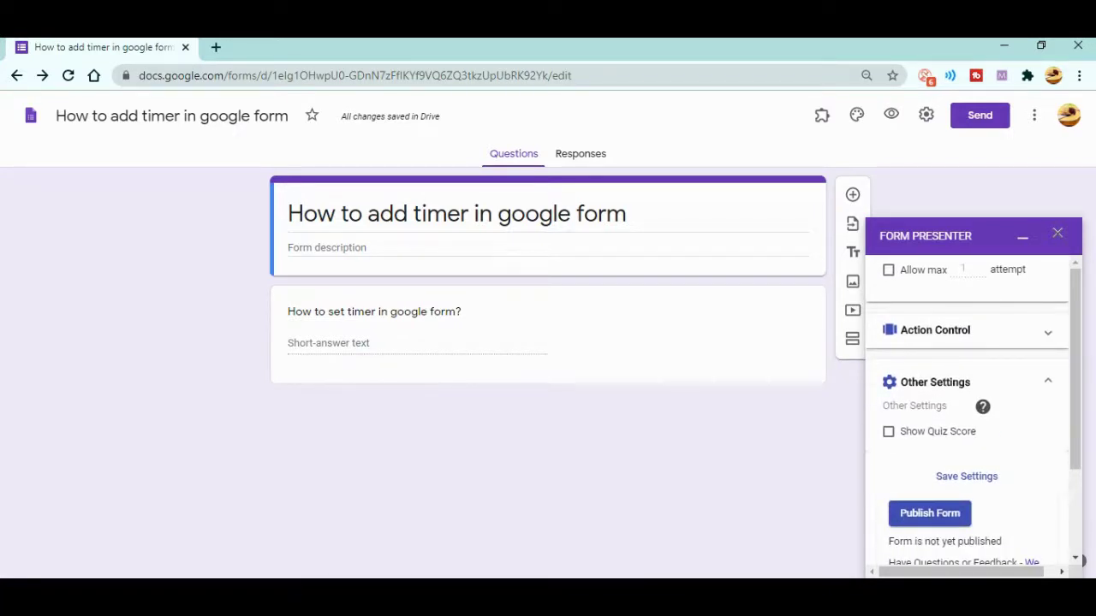
pyautogui.click(889, 432)
pyautogui.scroll(-1, 1080, 561)
pyautogui.scroll(-1, 1080, 561)
pyautogui.scroll(-1, 1080, 560)
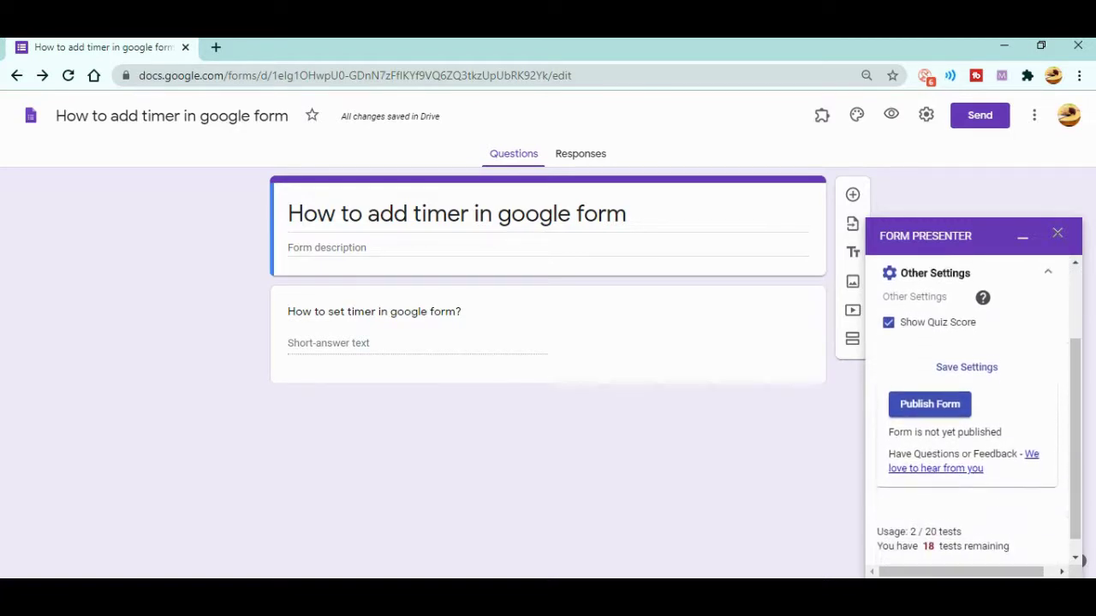
pyautogui.scroll(-1, 1081, 561)
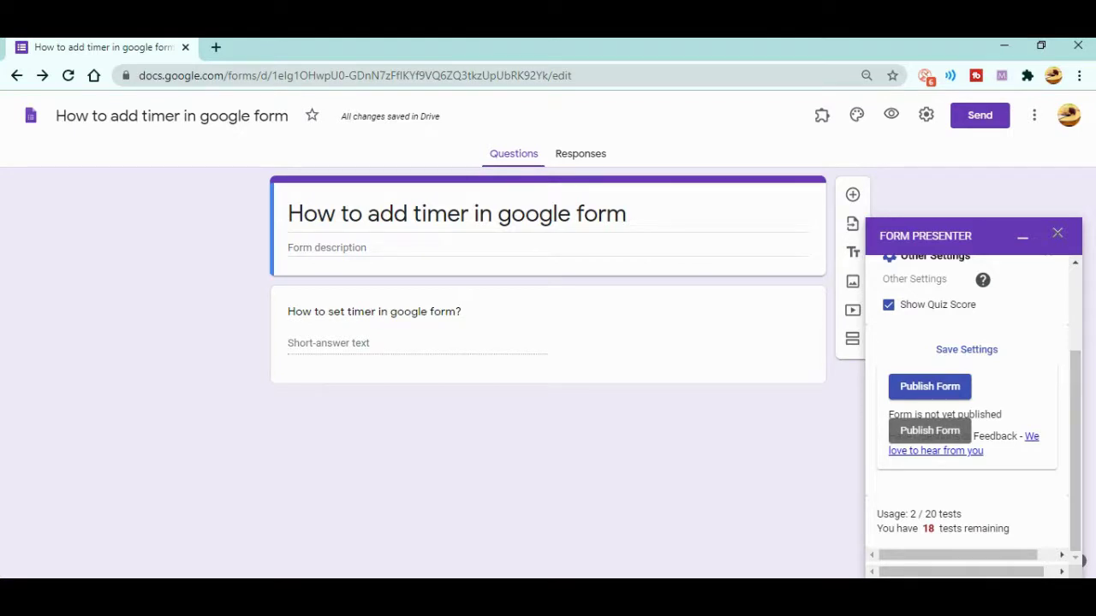
# Step: Publish the timed form with Form Presenter and copy its link to the clipboard
pyautogui.click(1000, 351)
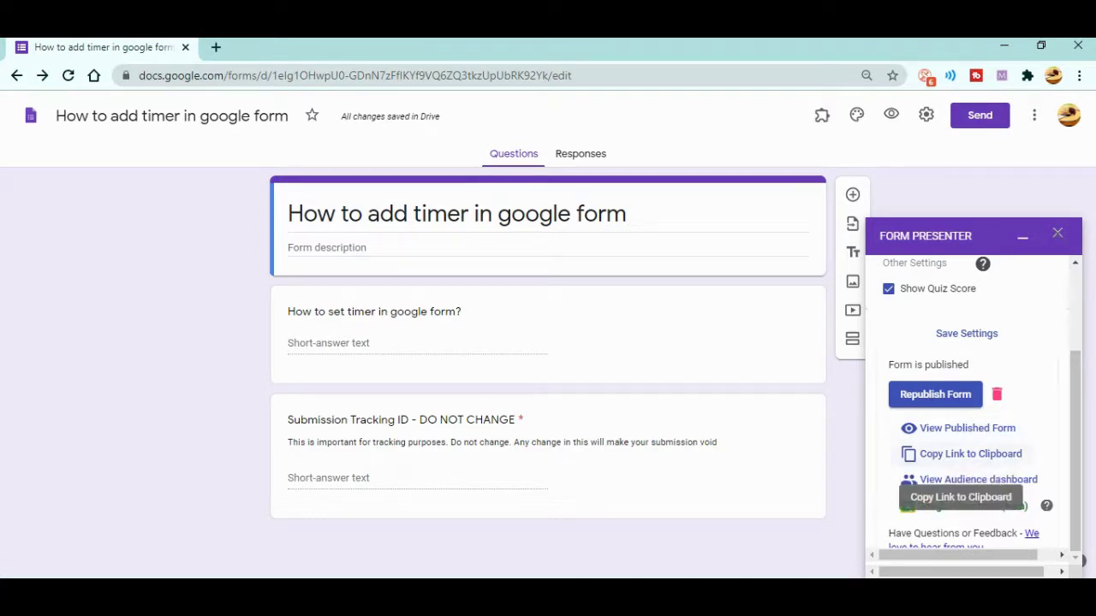
pyautogui.click(970, 454)
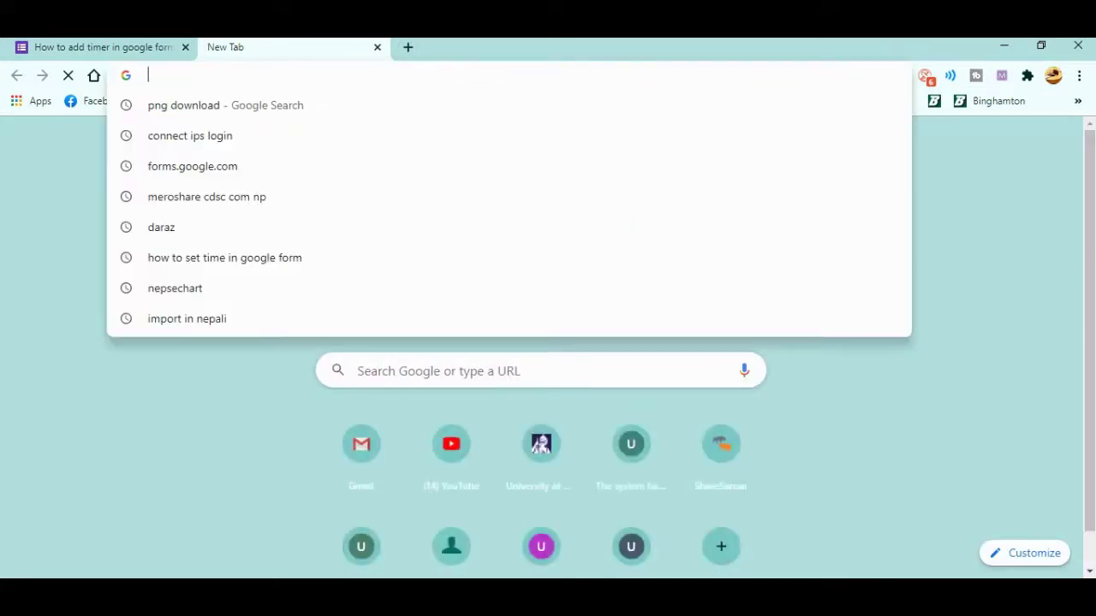
# Step: Load the copied Form Presenter link and sign in with Google to reach the 2-minute welcome page
pyautogui.hotkey('ctrl', 'v')
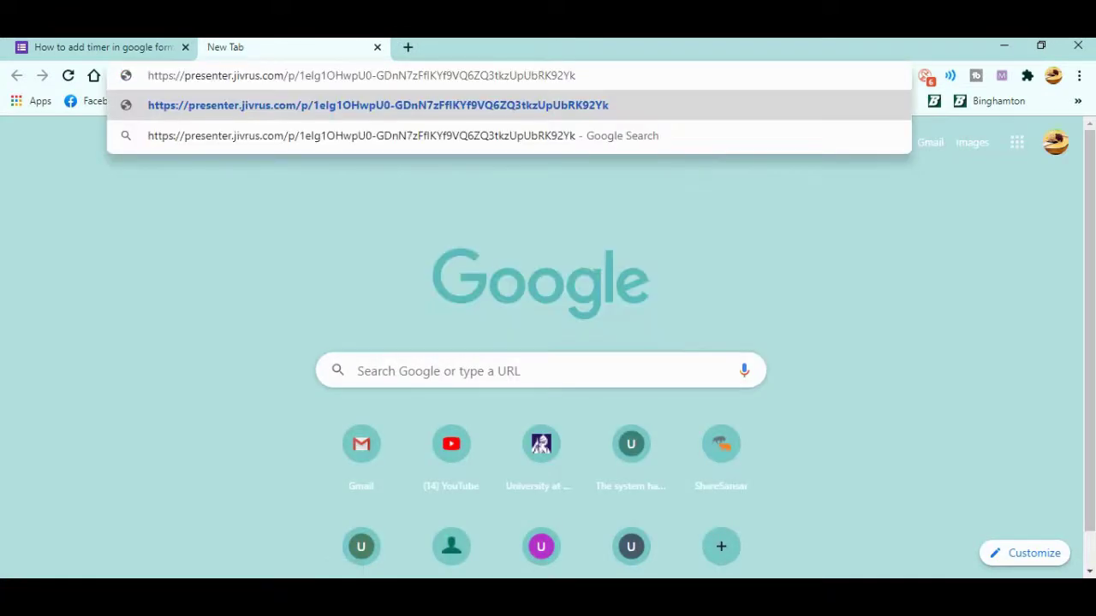
pyautogui.press('Return')
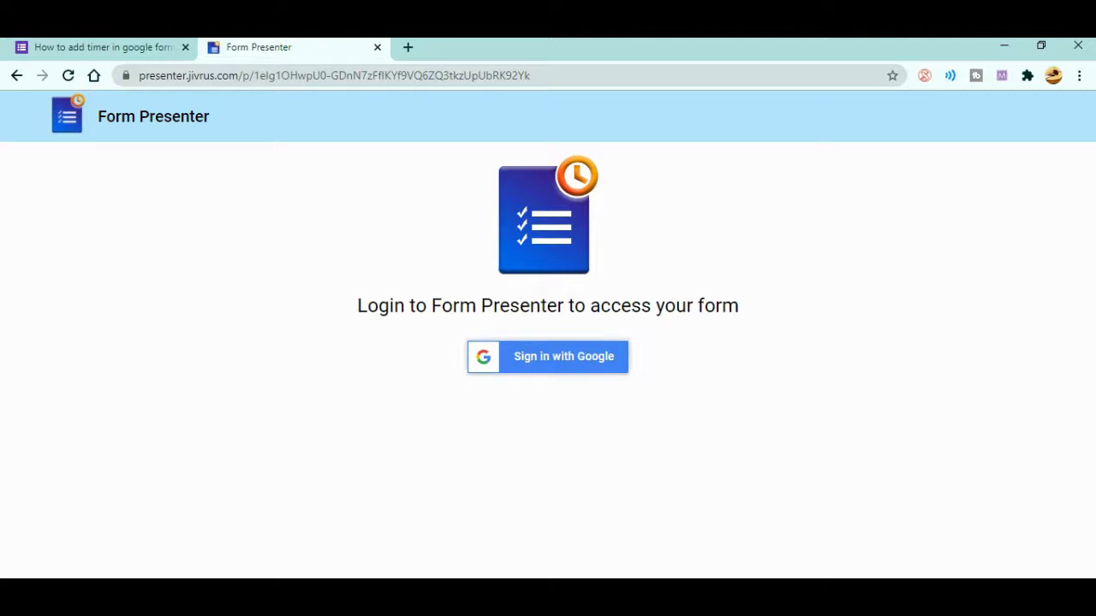
pyautogui.click(548, 356)
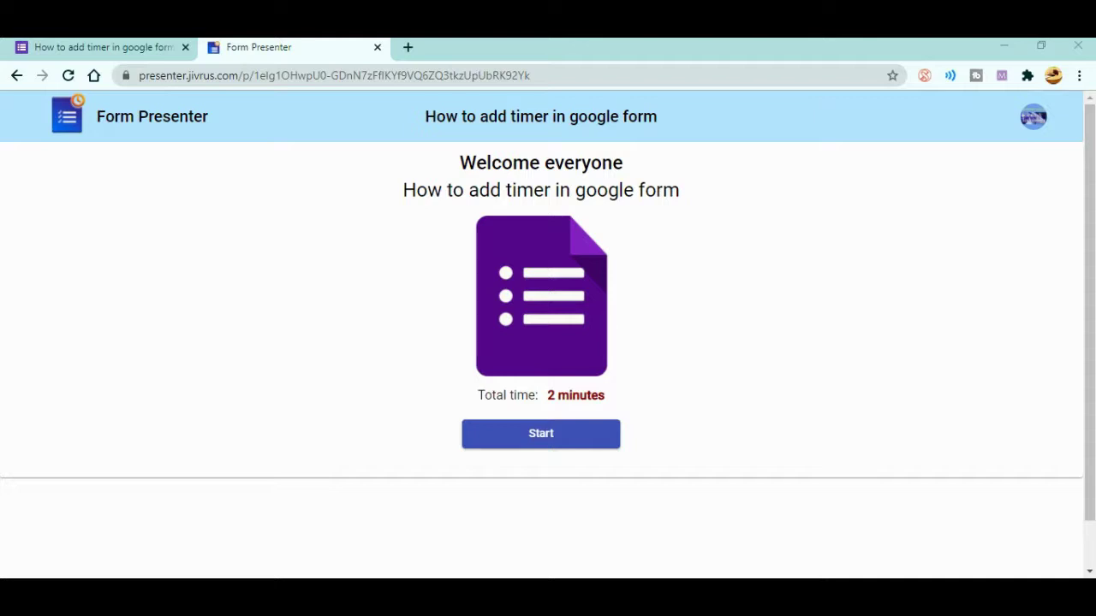
# Step: Start the form as a student and scroll until 22 seconds remain with the closing-soon warning
pyautogui.click(540, 433)
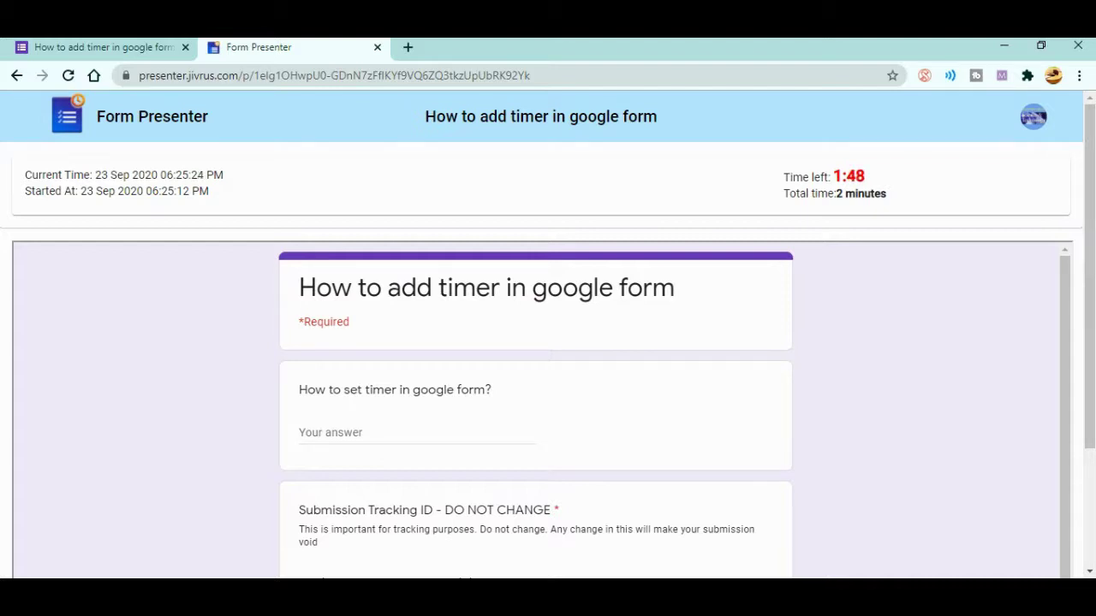
pyautogui.scroll(-1, 541, 405)
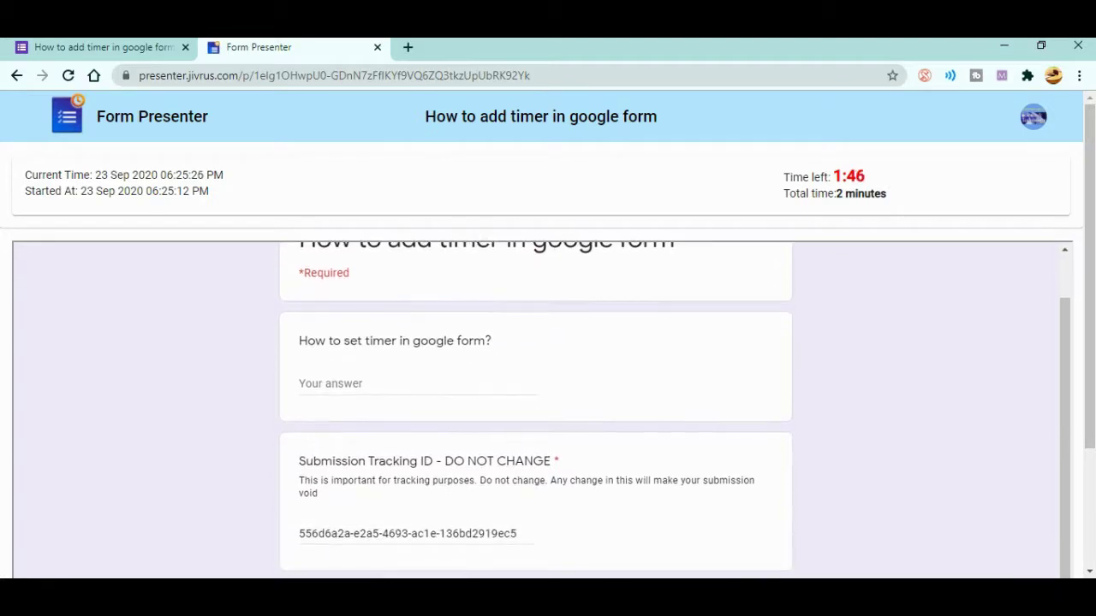
pyautogui.scroll(1, 541, 410)
pyautogui.scroll(-1, 541, 409)
pyautogui.scroll(1, 535, 411)
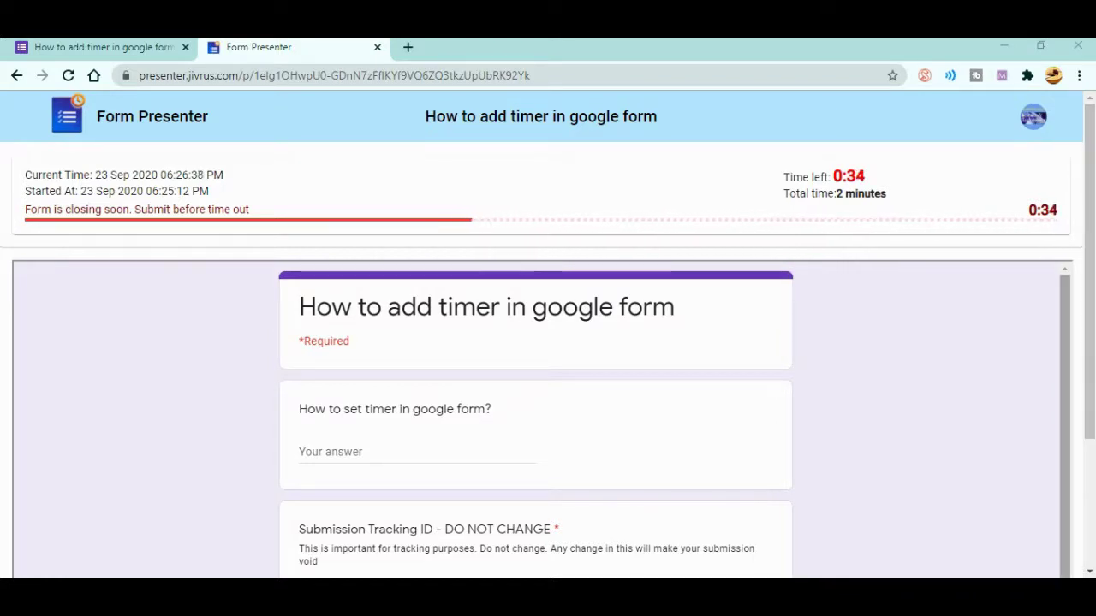
pyautogui.scroll(-1, 535, 411)
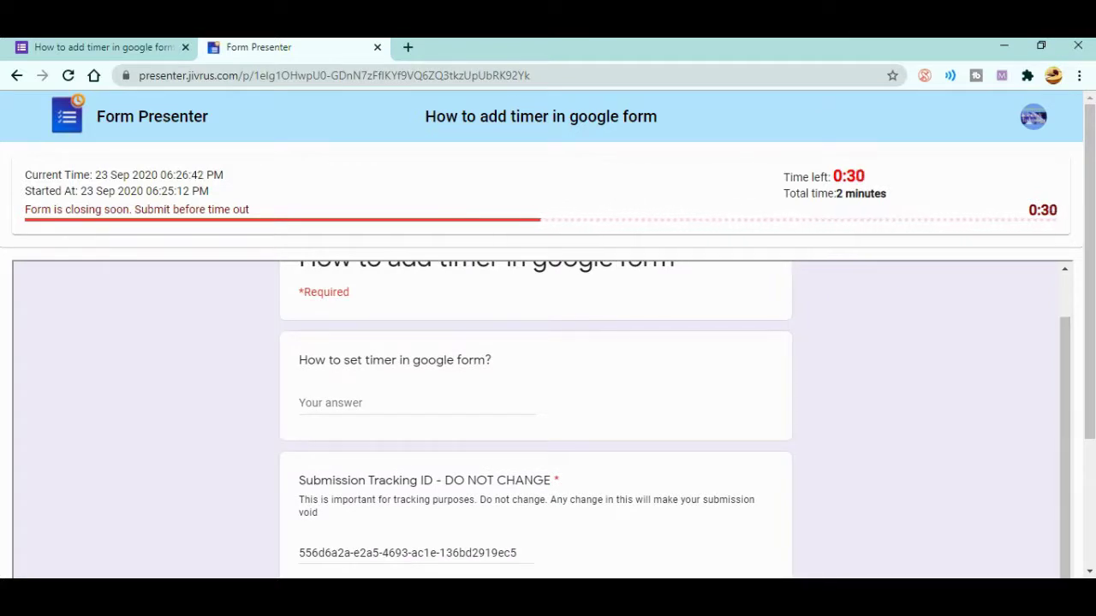
pyautogui.scroll(-3, 548, 343)
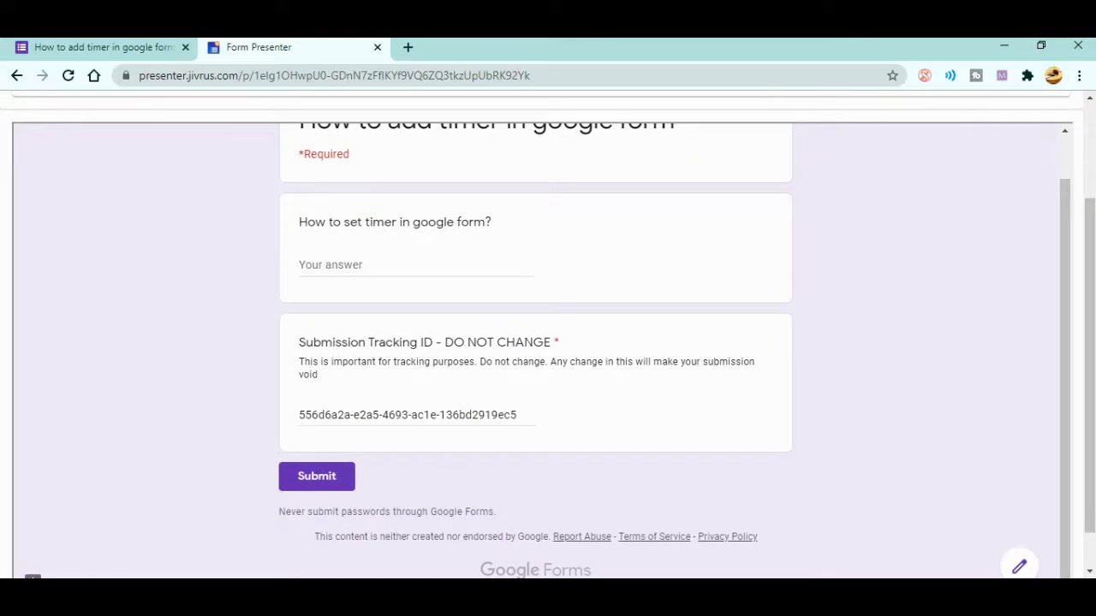
pyautogui.scroll(1, 548, 342)
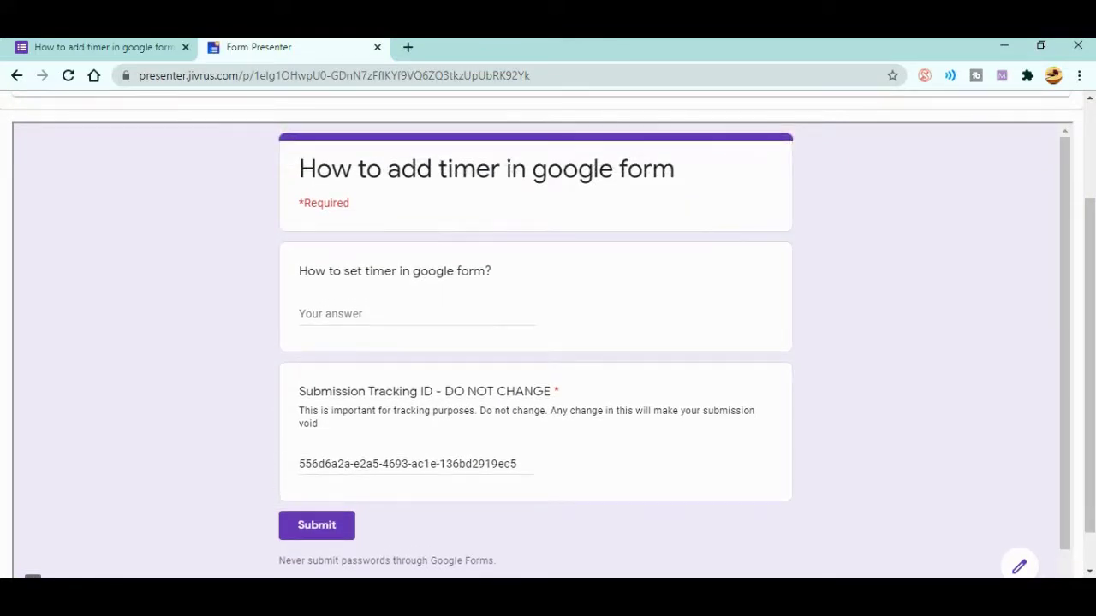
pyautogui.scroll(3, 548, 342)
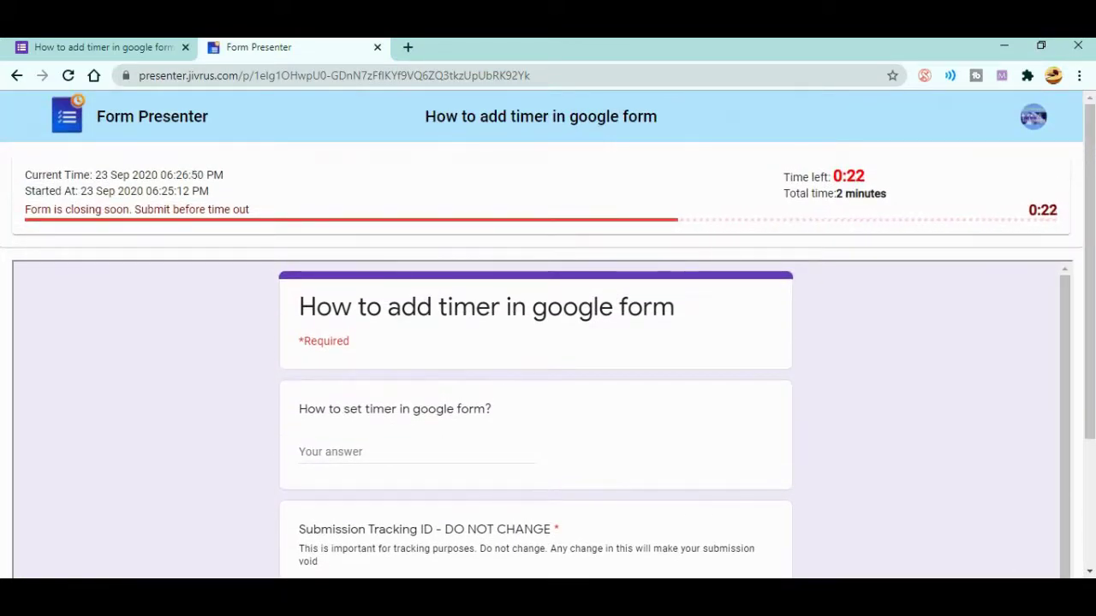